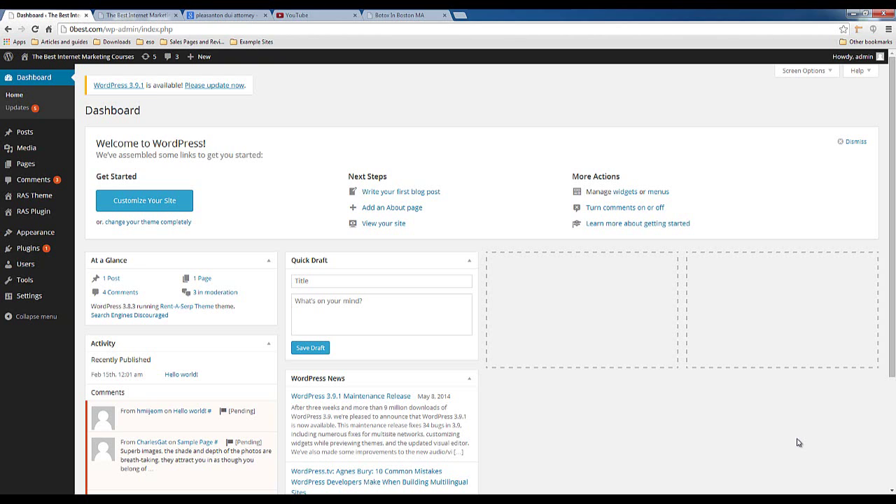
Reload the Boston Cosmetics landing page on 0best.com and look over it from header to footer
left_click(164, 17)
right_click(114, 145)
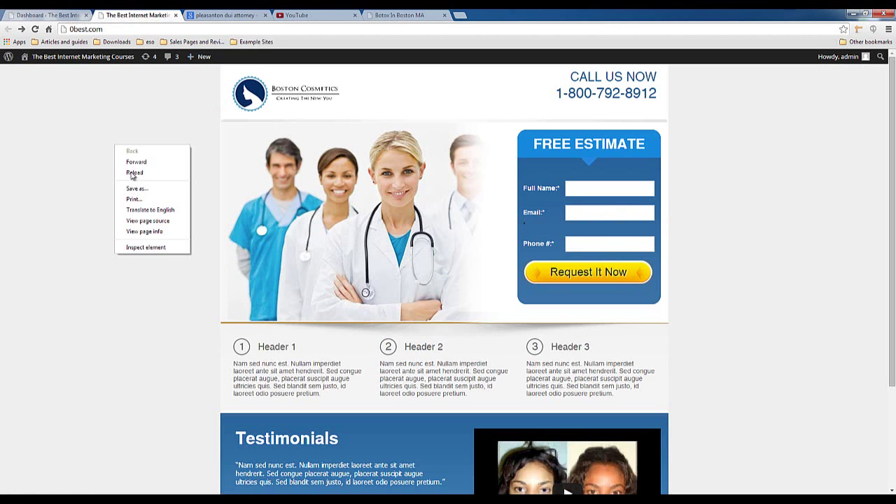
left_click(133, 175)
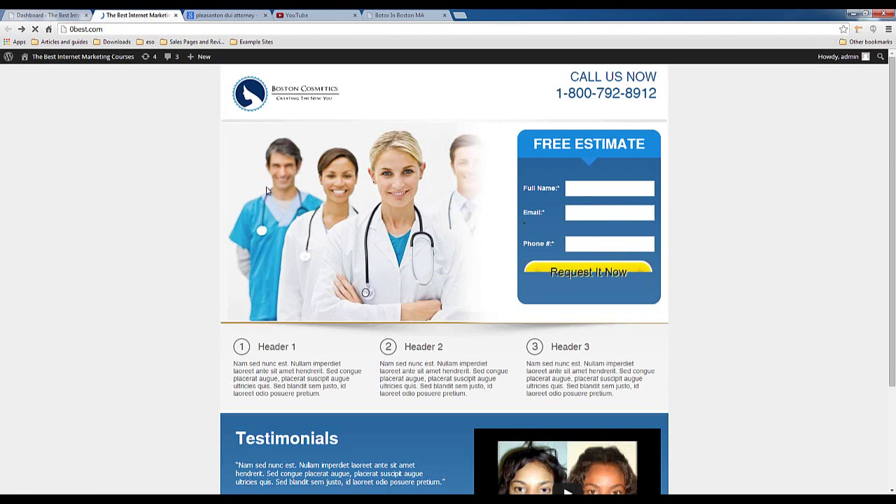
scroll(354, 222, "down", 2)
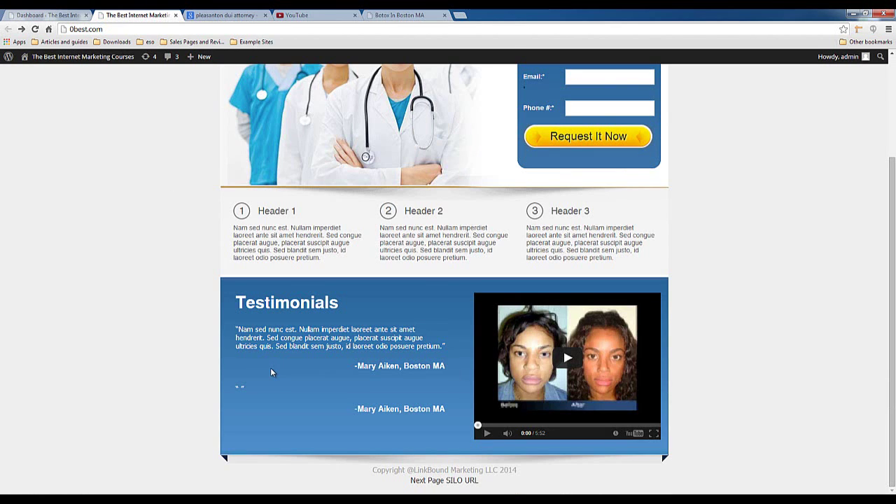
scroll(264, 390, "up", 2)
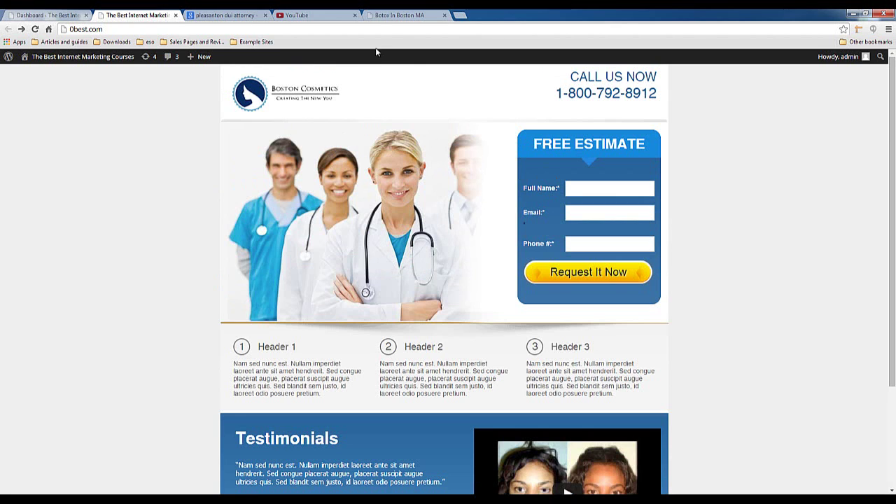
Examine the Botox in Boston example page, including its domain name, consultation form, video and testimonial
left_click(378, 16)
scroll(175, 143, "up", 1)
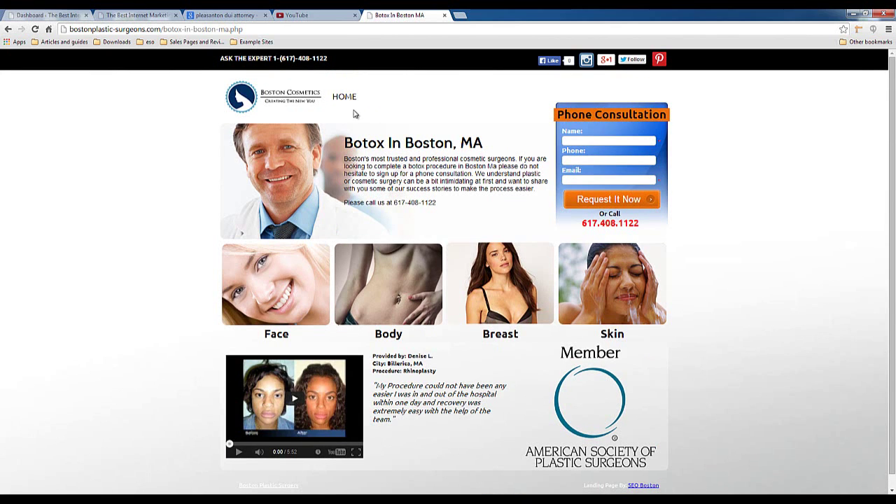
left_click_drag(70, 29, 160, 30)
left_click(127, 205)
scroll(357, 357, "down", 1)
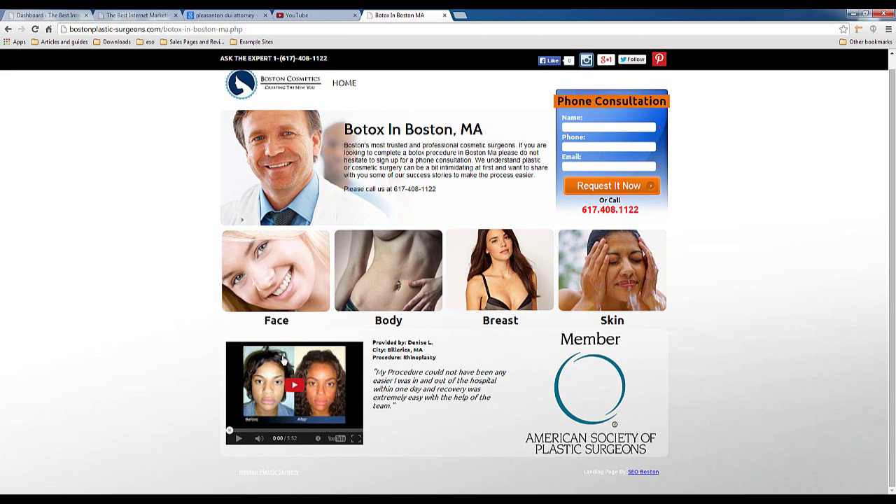
scroll(282, 371, "up", 1)
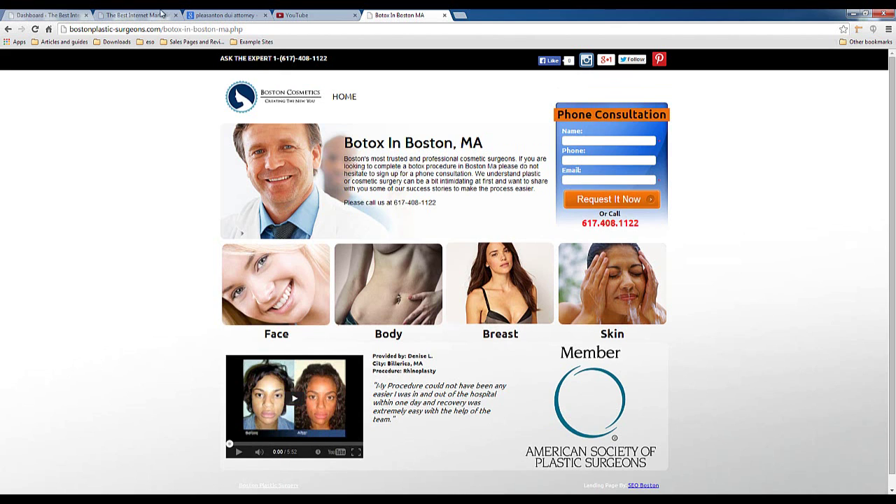
Review the call-us phone number, estimate form and Header 2 text on the 0best.com landing page
left_click(162, 14)
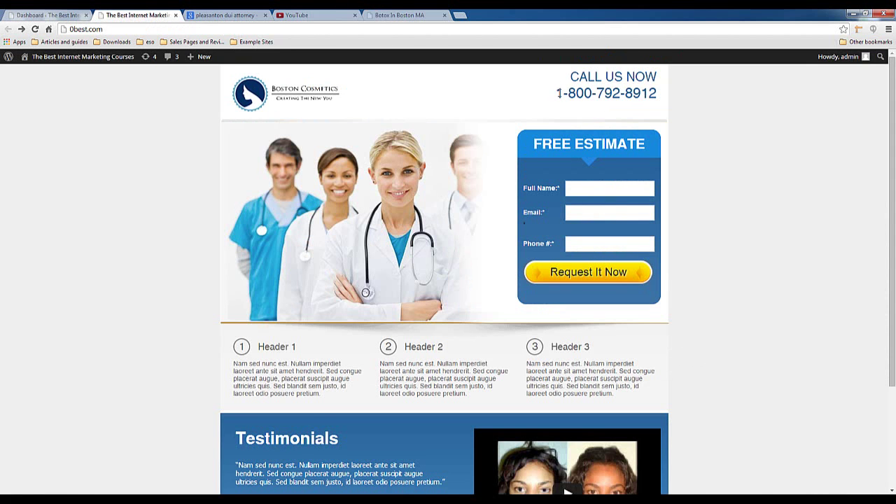
left_click_drag(558, 93, 680, 99)
left_click(628, 158)
scroll(202, 189, "down", 2)
scroll(201, 189, "up", 2)
left_click_drag(394, 371, 471, 371)
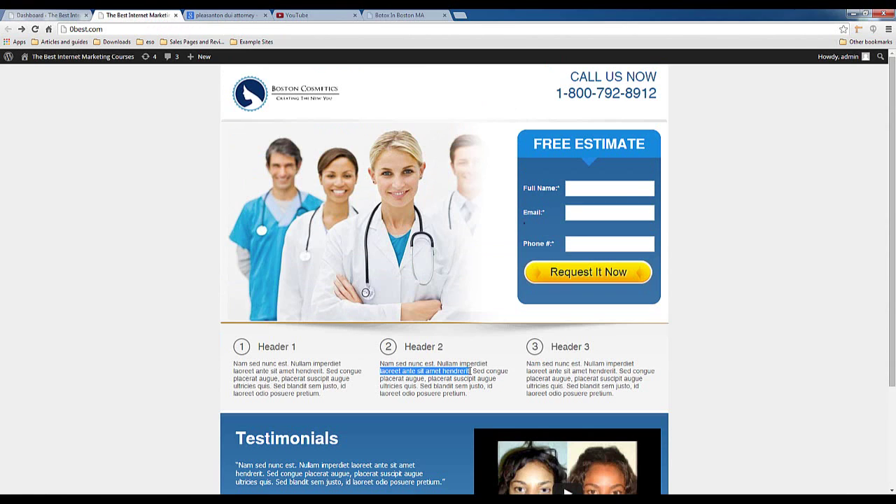
left_click(473, 373)
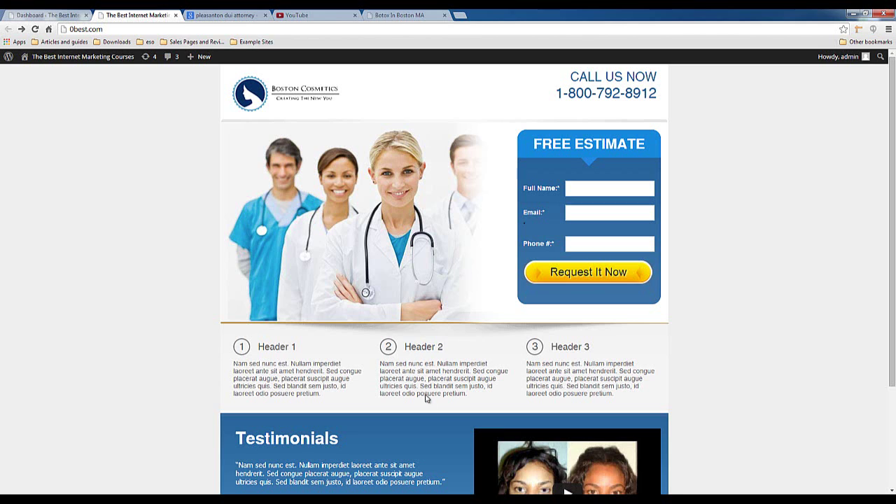
Inspect the domain part of the Botox in Boston page's address and the page's layout again
left_click(431, 17)
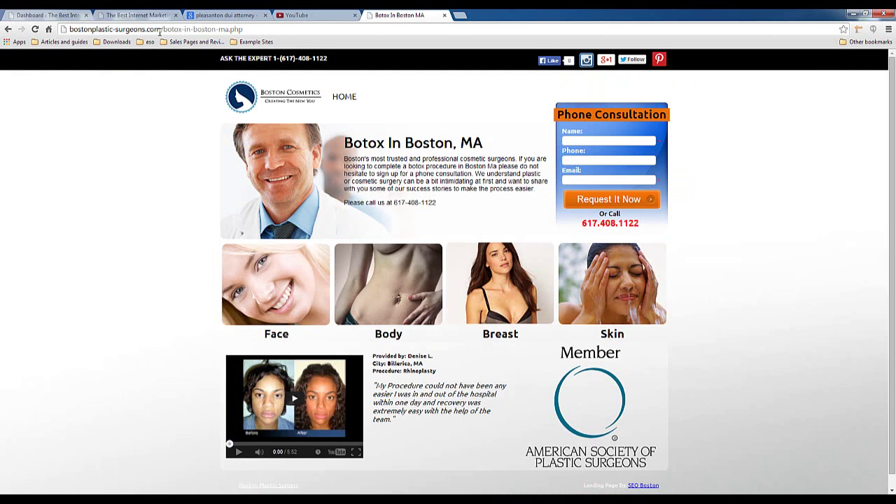
left_click_drag(161, 29, 71, 30)
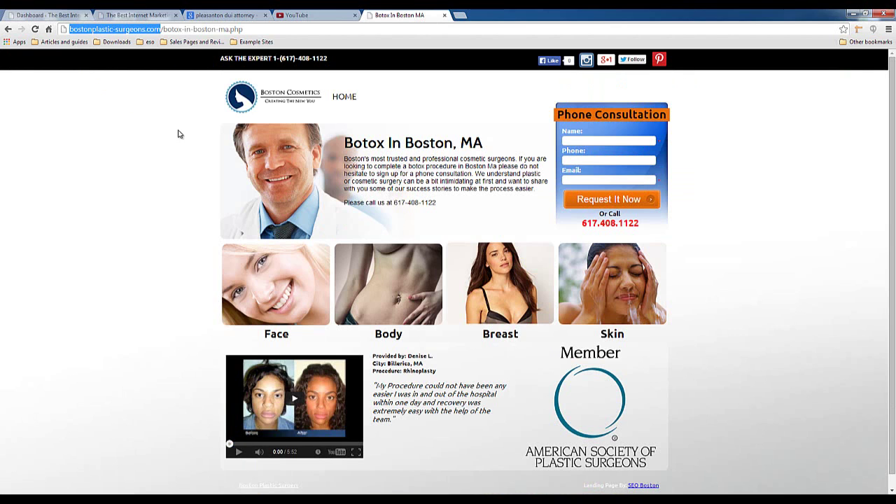
scroll(357, 256, "down", 1)
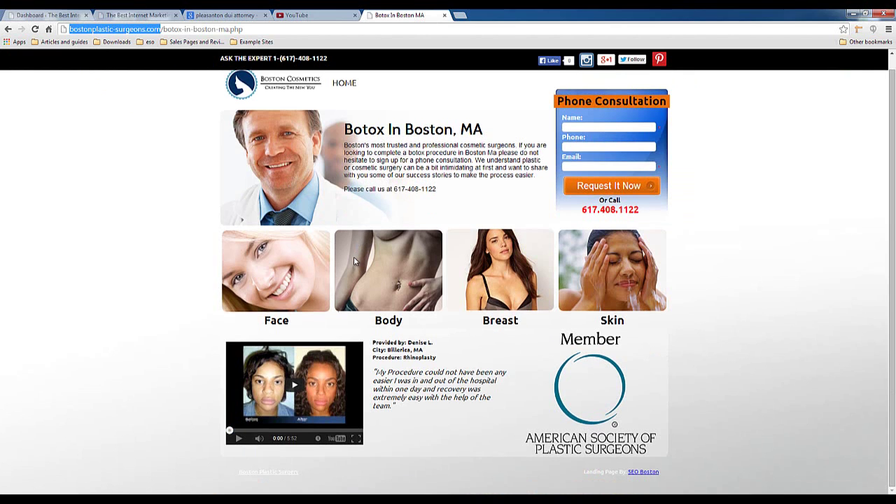
scroll(287, 258, "up", 1)
Identify the logo and the header image of doctors on the 0best.com landing page
left_click(151, 16)
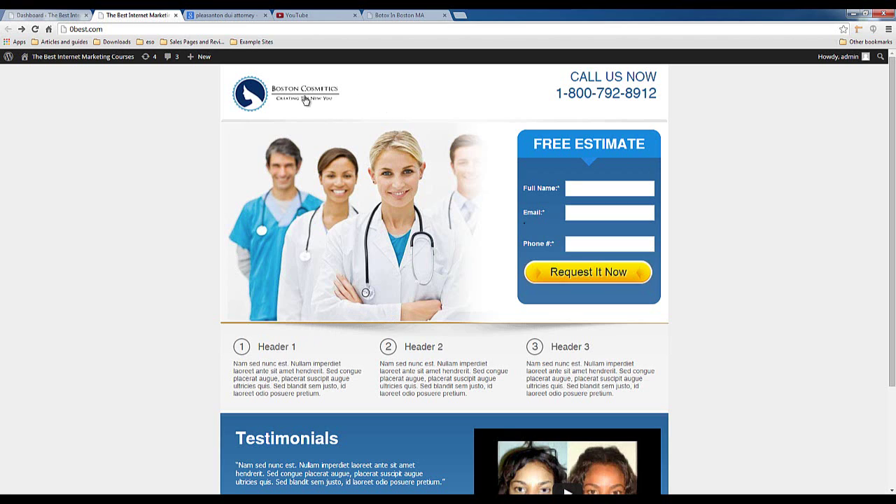
double_click(244, 98)
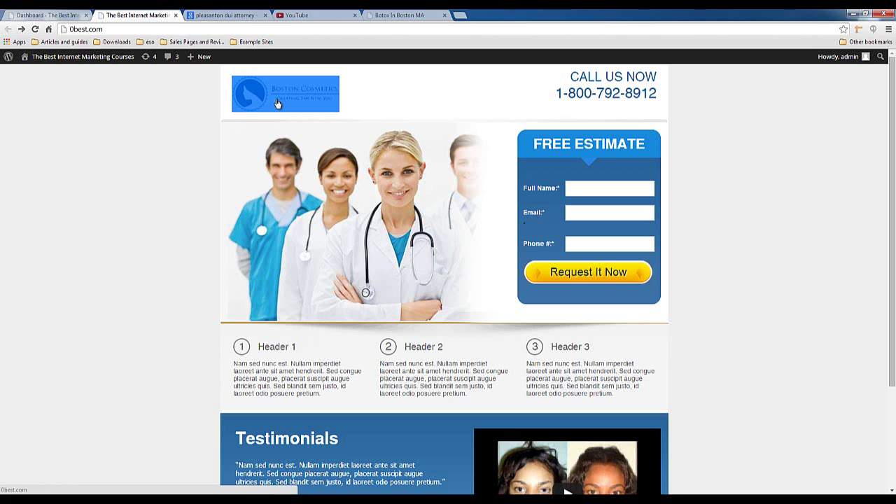
left_click(195, 237)
double_click(447, 234)
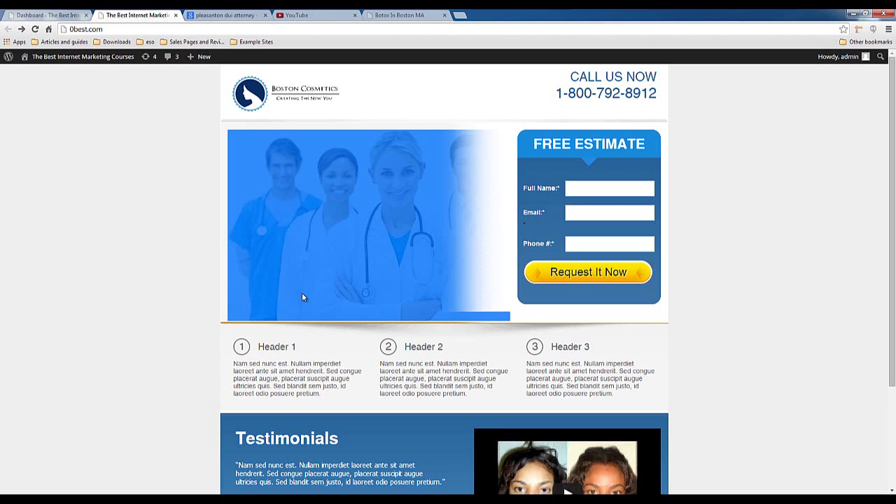
left_click(188, 255)
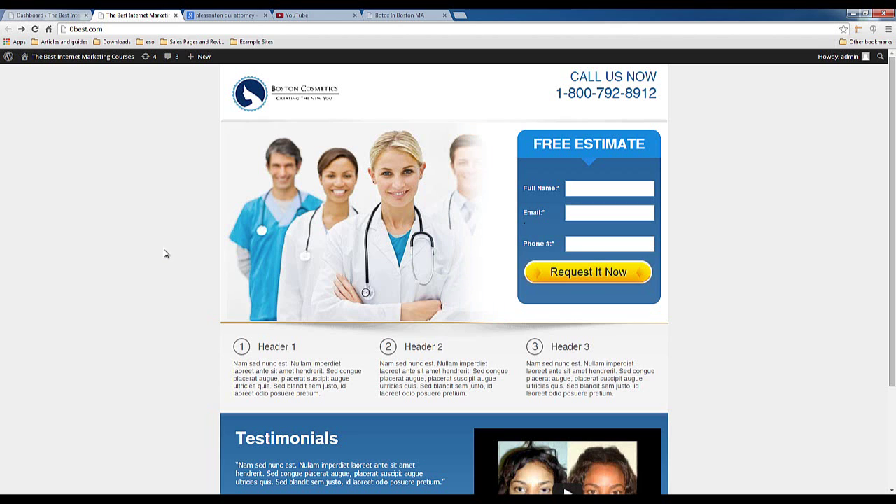
In the RAS Theme settings of the WordPress dashboard, set the homepage SEO title to "Pleasanton DUI Attorneys"
left_click(75, 14)
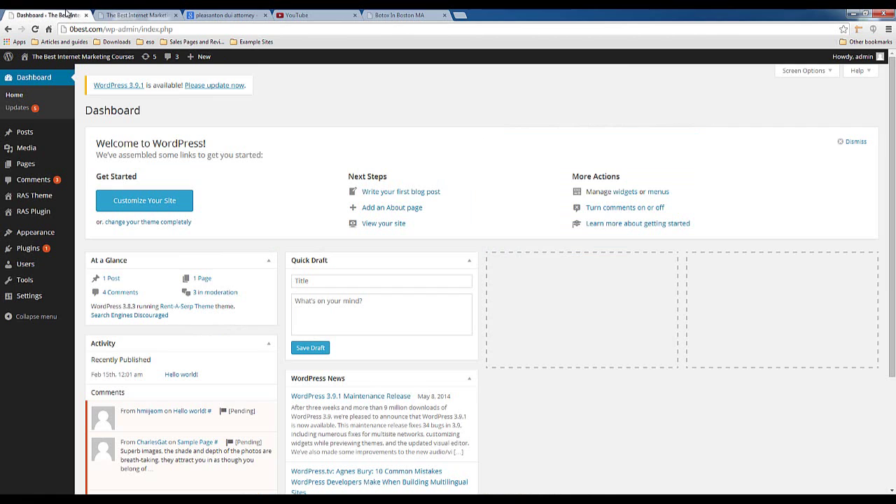
left_click(40, 200)
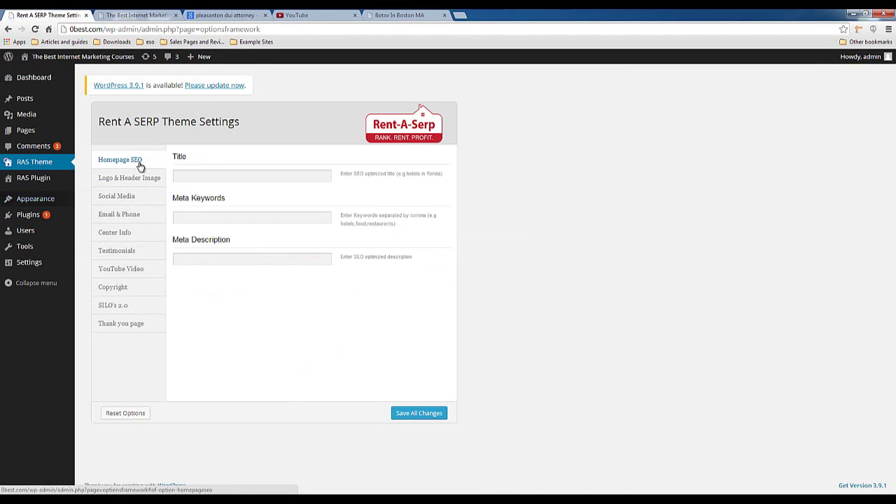
left_click(231, 175)
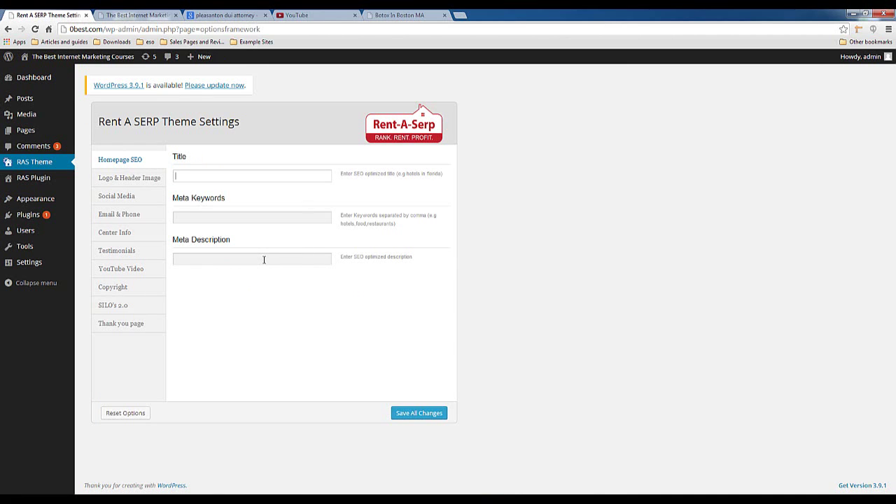
type("Pleasanton DUI Attorneys")
Fill the meta keywords with "Pleasanton DUI Attorneys, Pleasanton DUI Lawyers", reusing the title text
left_click_drag(177, 176, 227, 185)
key("ctrl+c")
left_click(221, 218)
key("ctrl+v")
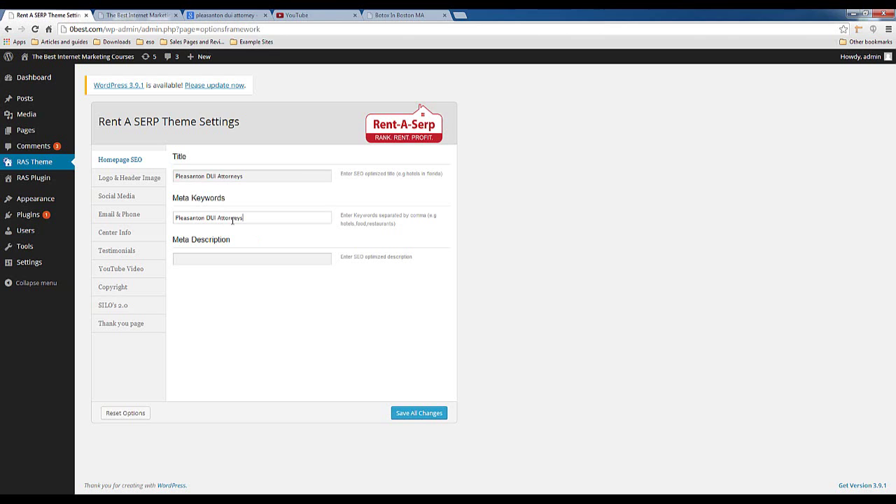
type(",")
key("ctrl+v")
key("BackSpace")
key("BackSpace")
key("BackSpace")
key("BackSpace")
key("BackSpace")
key("BackSpace")
key("BackSpace")
key("BackSpace")
type("Lawyers")
key("Tab")
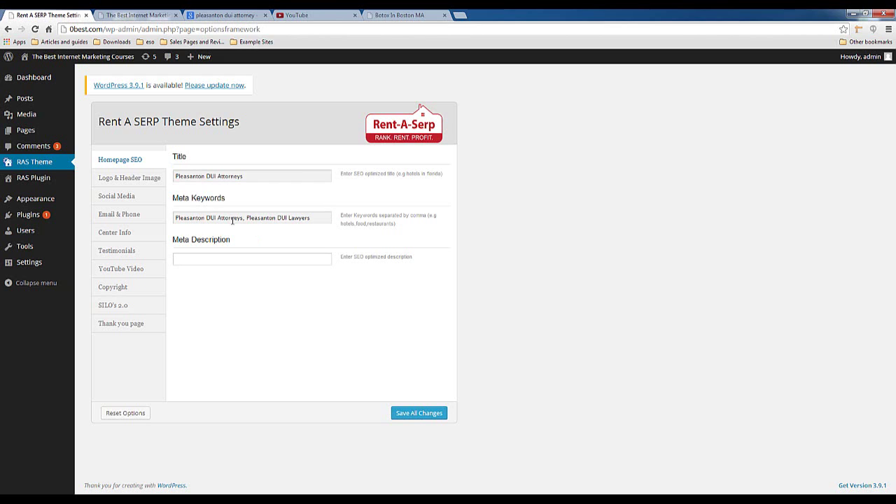
Enter the meta description "Find an affordable DUI lawyer in Pleasanton California if you have been arrested for drunk driving." and save all changes
type("Find an")
key("ctrl+a")
key("End")
type("affordable DUI lawyer in Pleasanton ")
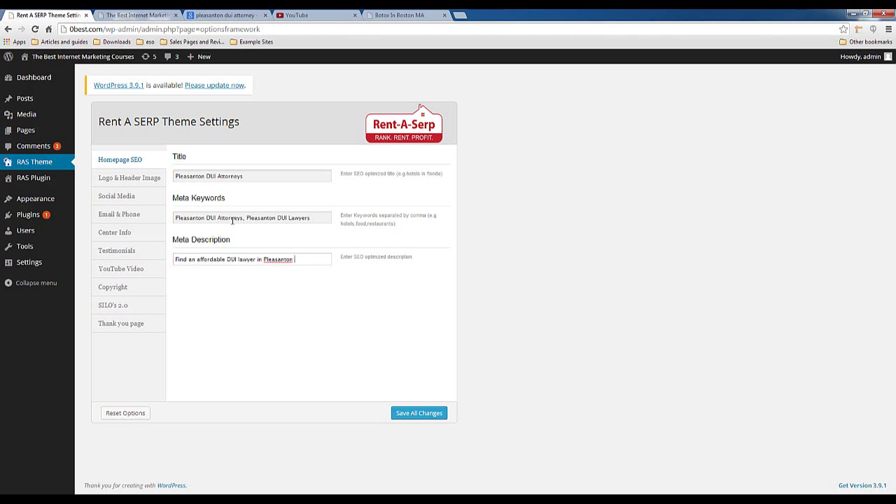
type("California if yo")
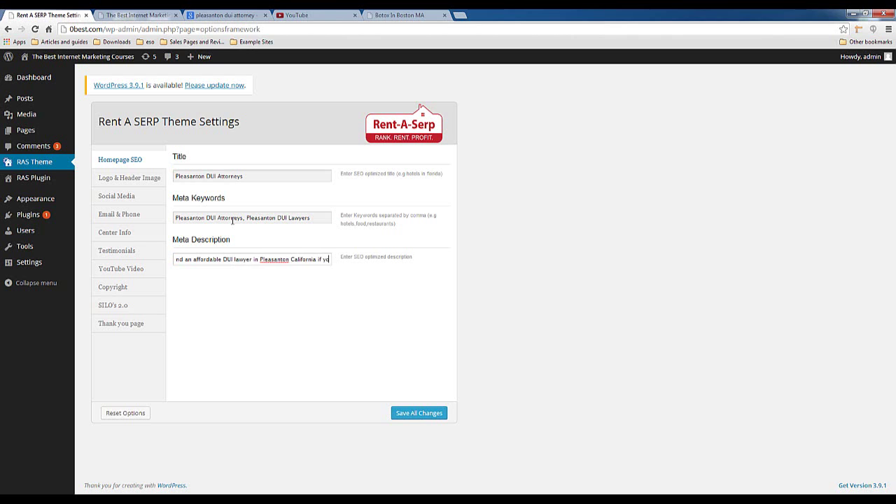
type("u have been a")
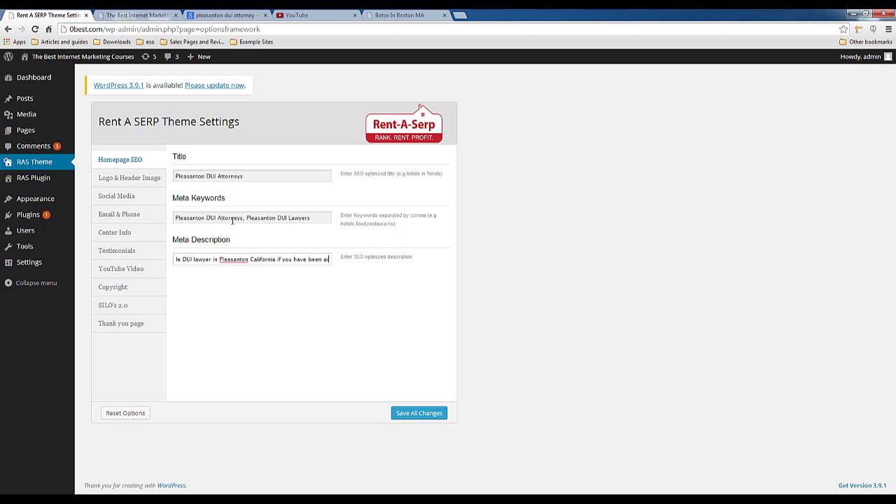
type("rrested for drunk driving.")
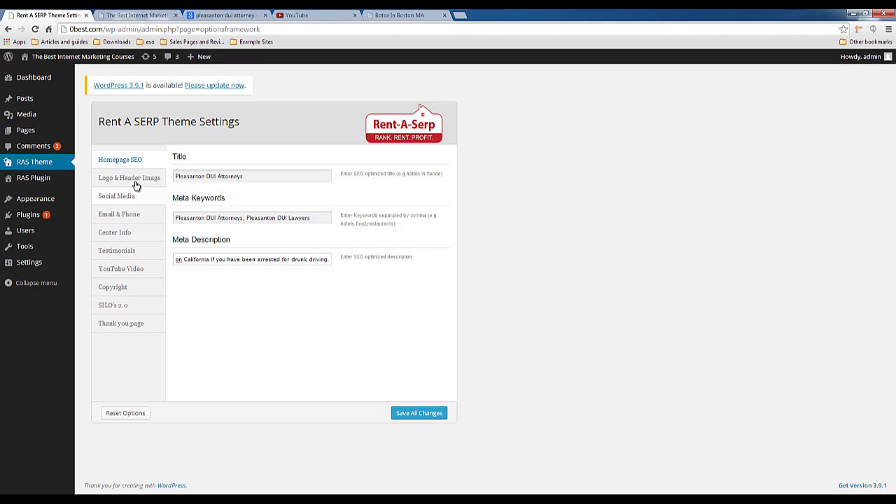
left_click(420, 412)
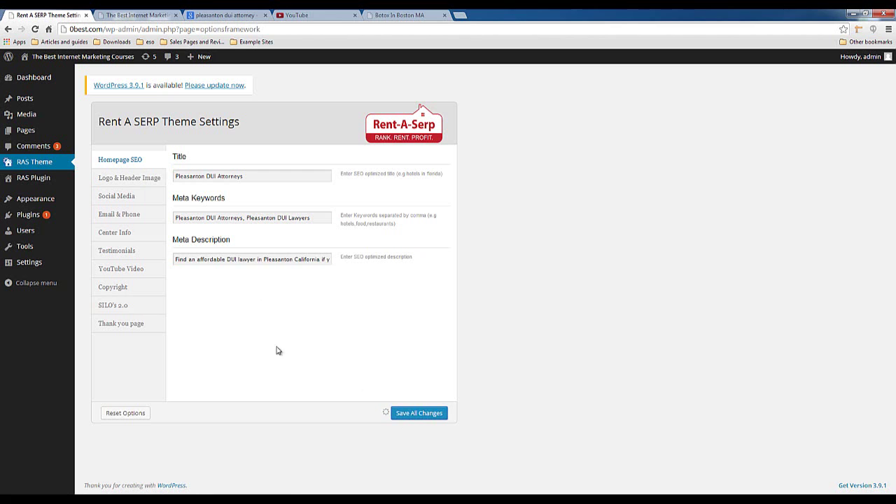
Upload dui-lawyers2.PNG from the desktop as the theme logo and set its alt text to "logo"
left_click(150, 185)
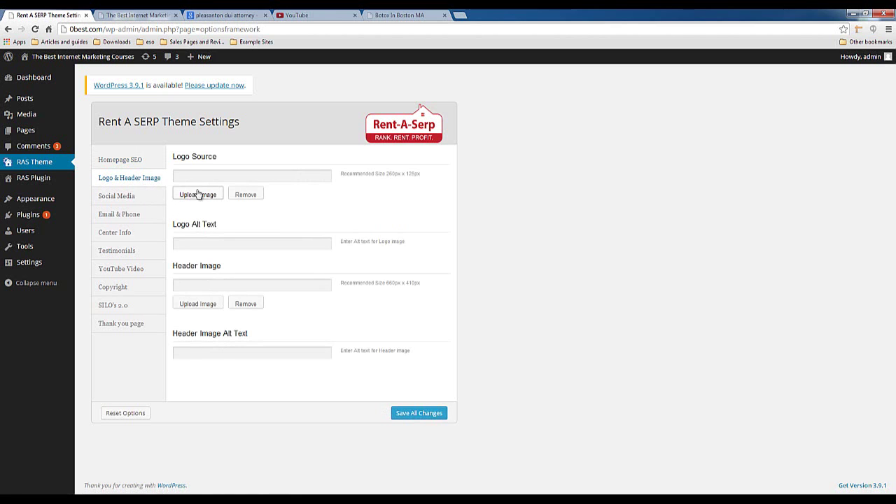
left_click(196, 197)
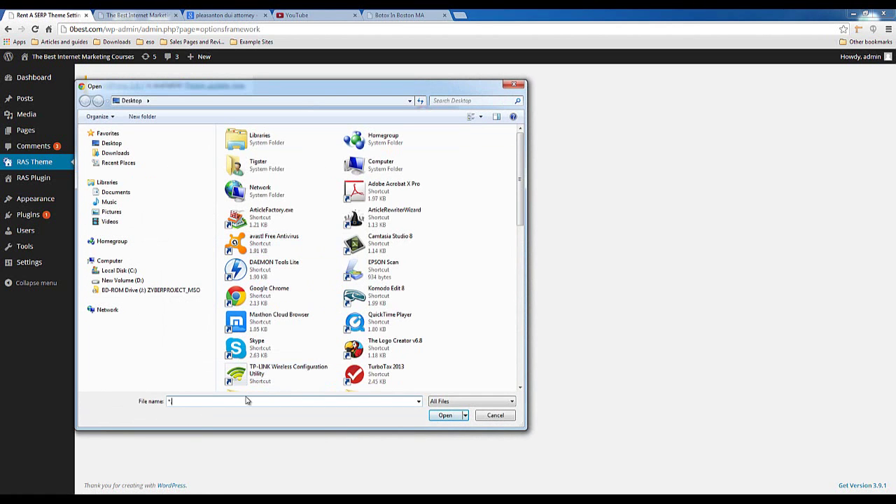
key("Return")
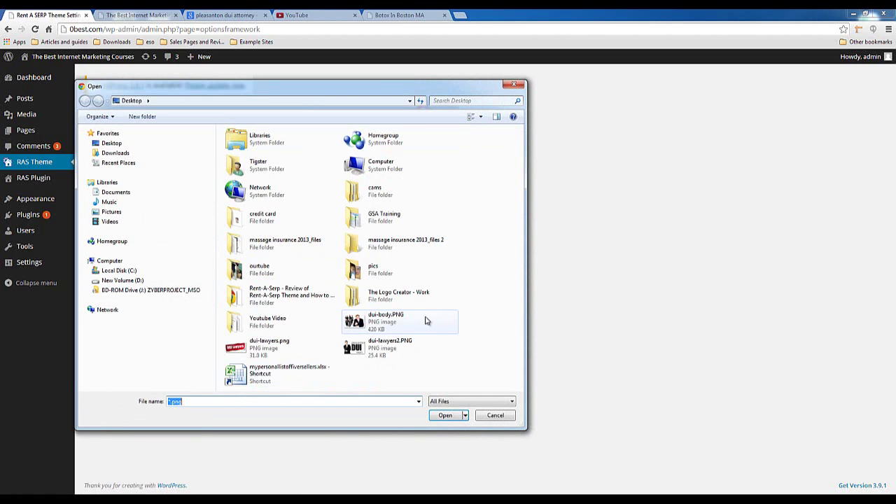
left_click(399, 348)
left_click(445, 415)
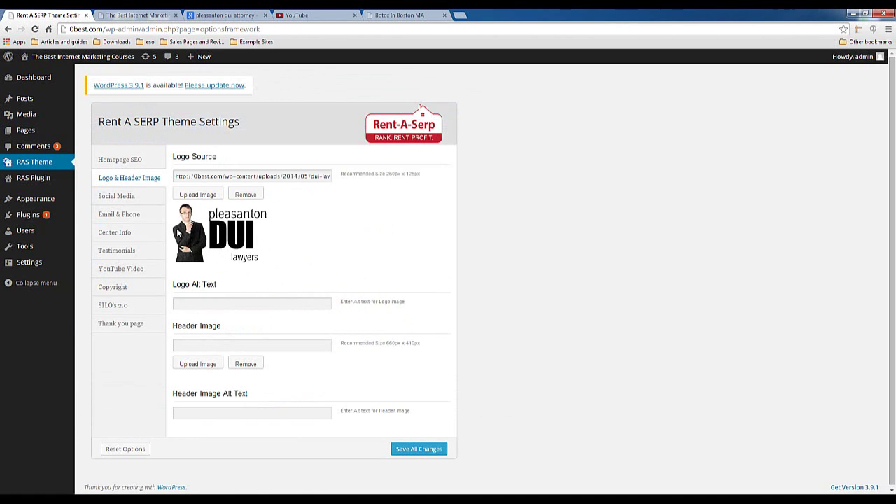
left_click(218, 299)
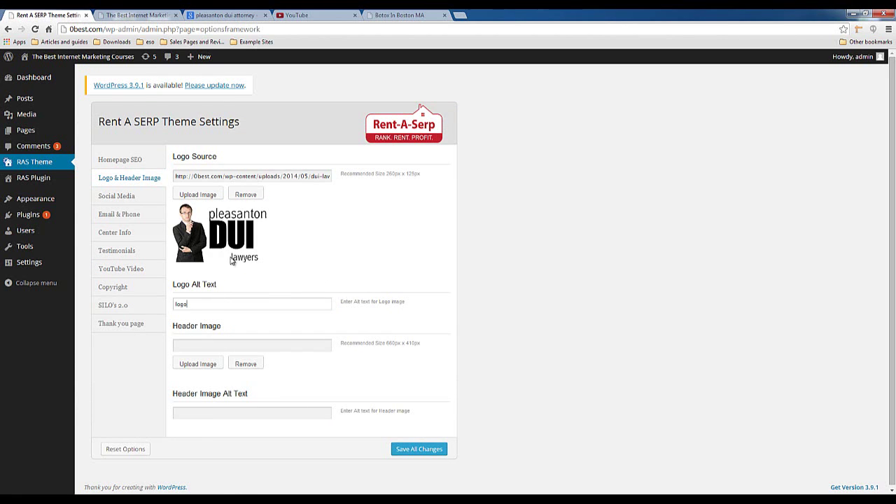
Examine the recommended dimensions given for the header image in the Logo & Header Image settings
left_click(203, 348)
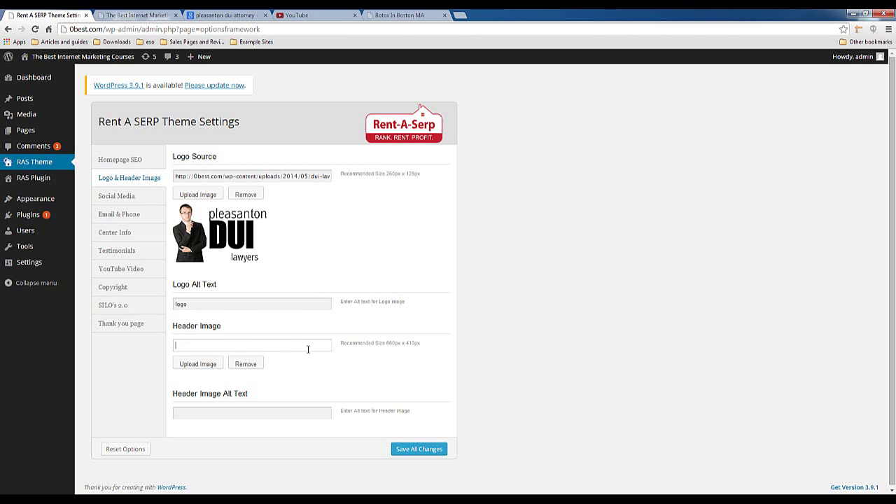
scroll(310, 299, "down", 1)
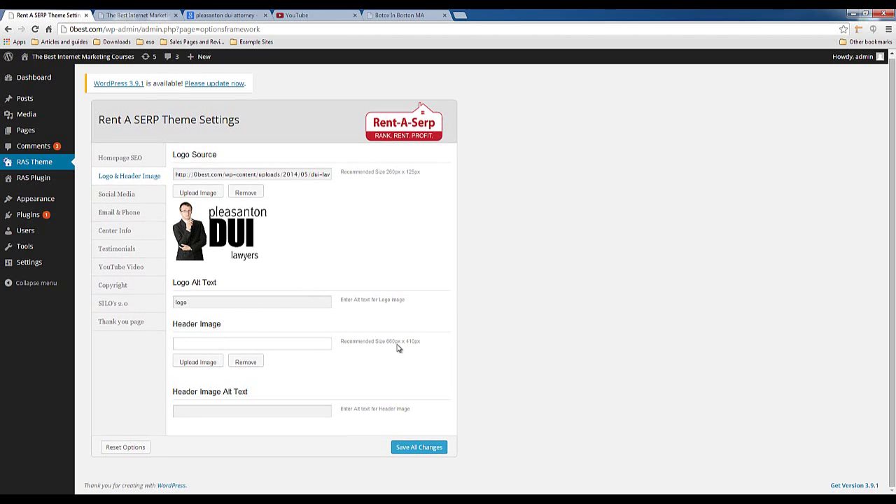
left_click_drag(386, 343, 399, 343)
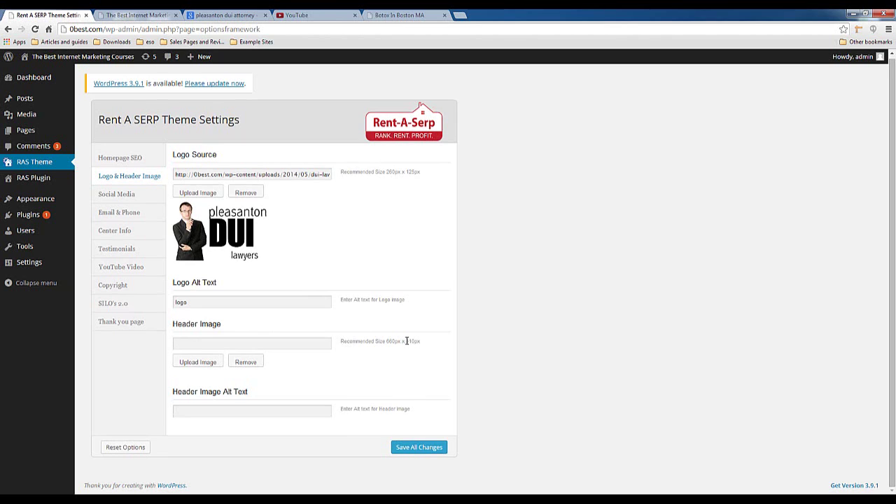
double_click(411, 341)
left_click(425, 363)
left_click_drag(405, 342, 414, 341)
left_click(414, 351)
left_click_drag(406, 341, 421, 342)
left_click(415, 350)
left_click_drag(407, 342, 415, 342)
Upload dui-body.PNG from the desktop as the header image, filtering the file list to *.png
left_click(197, 362)
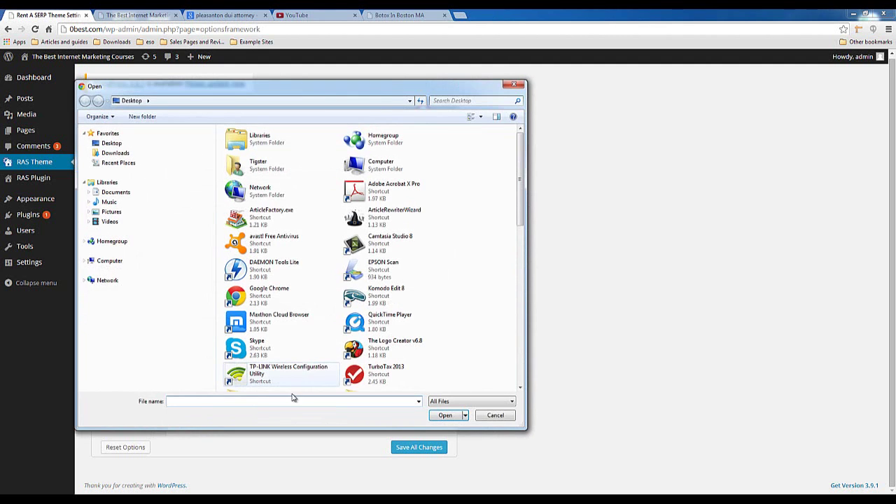
type("*.p")
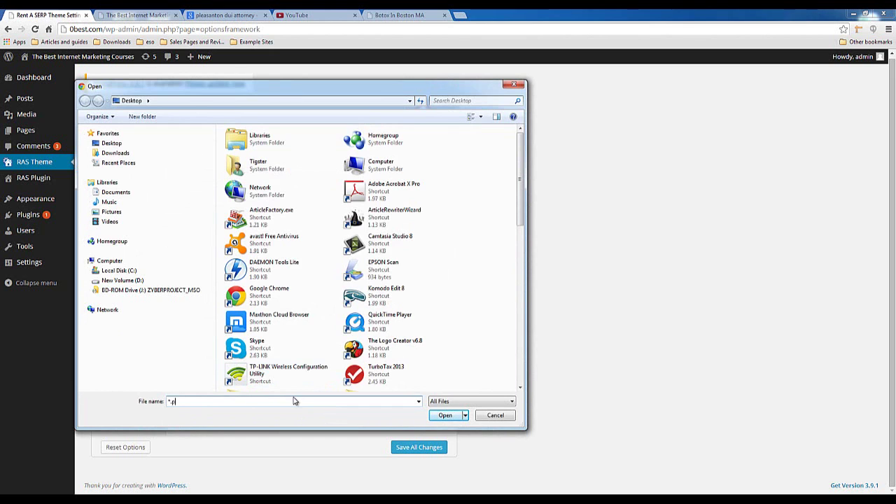
type("ng")
key("Return")
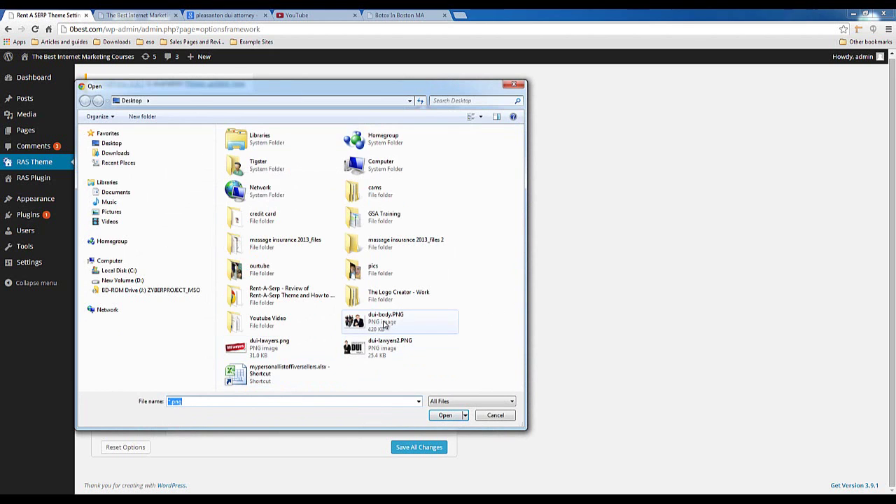
left_click(384, 321)
left_click(445, 415)
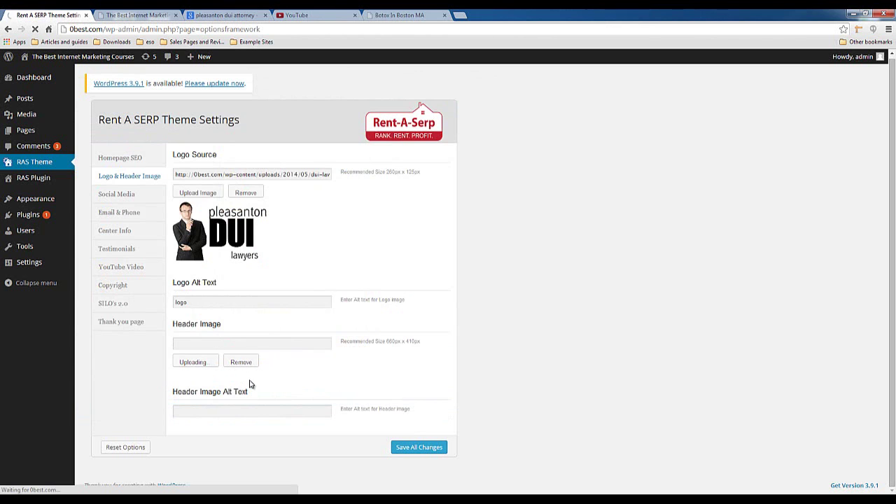
Set the header image alt text to "dui lawyers" and save all changes
scroll(243, 427, "down", 2)
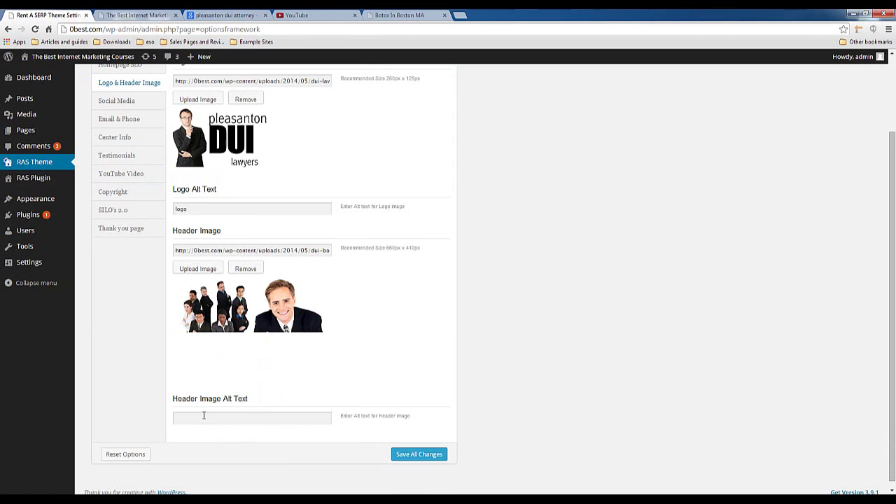
left_click(204, 416)
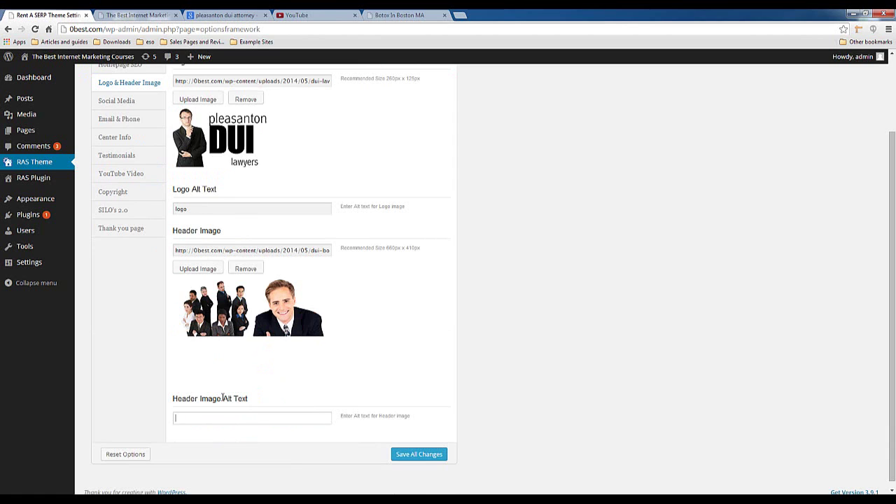
type("dui l")
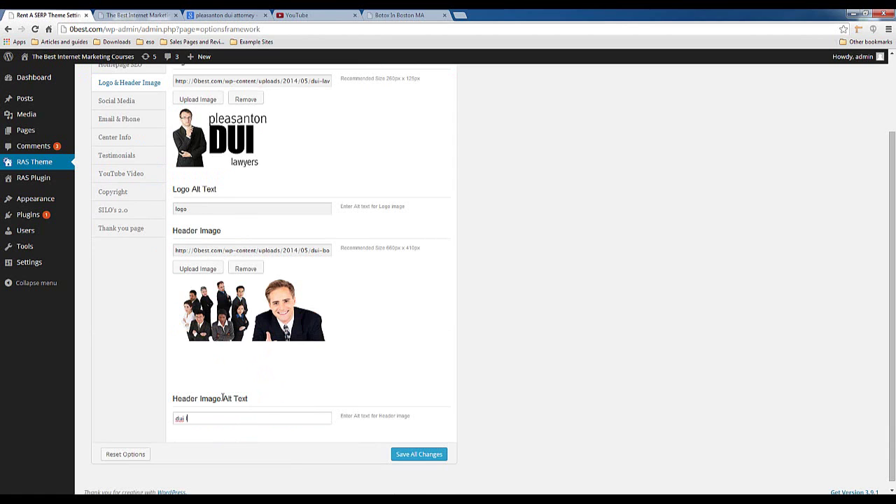
type("awyers")
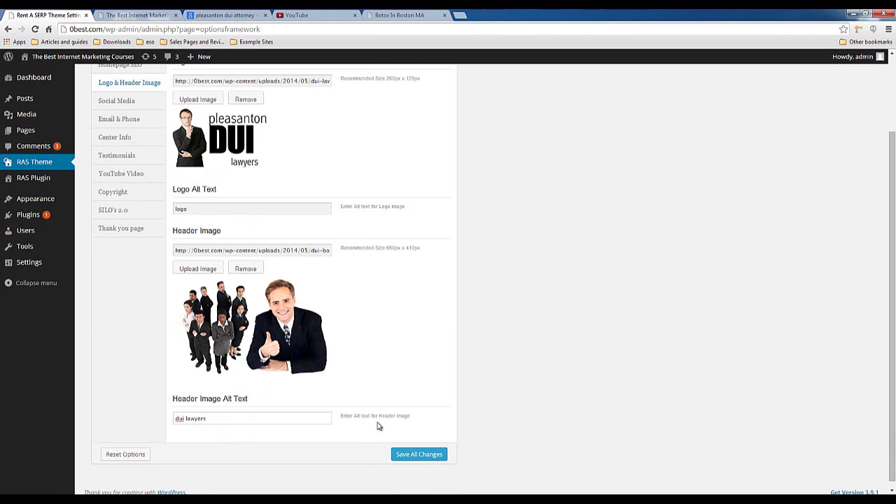
left_click(412, 457)
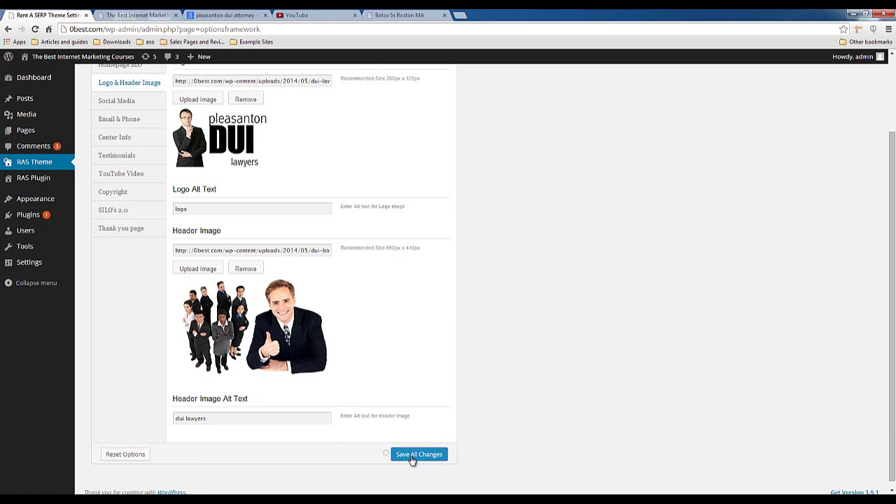
Open the Social Media settings and look through the available profile URL fields
left_click(138, 101)
scroll(353, 203, "up", 2)
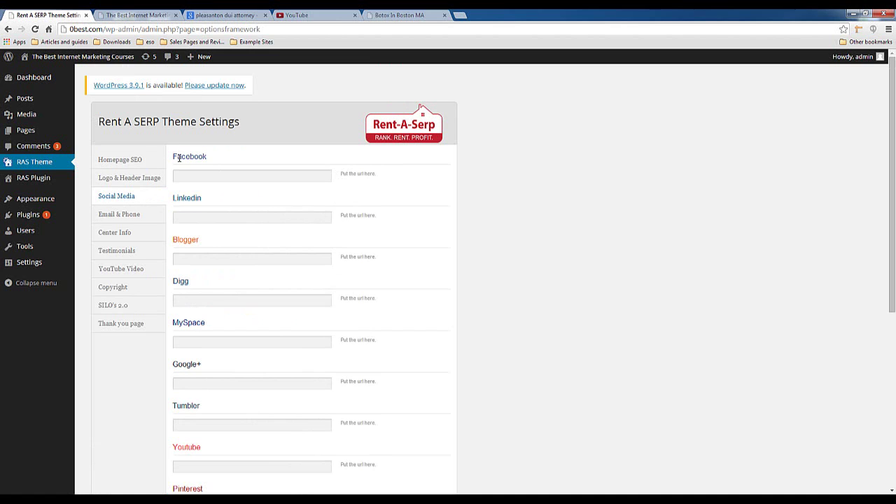
scroll(238, 249, "down", 5)
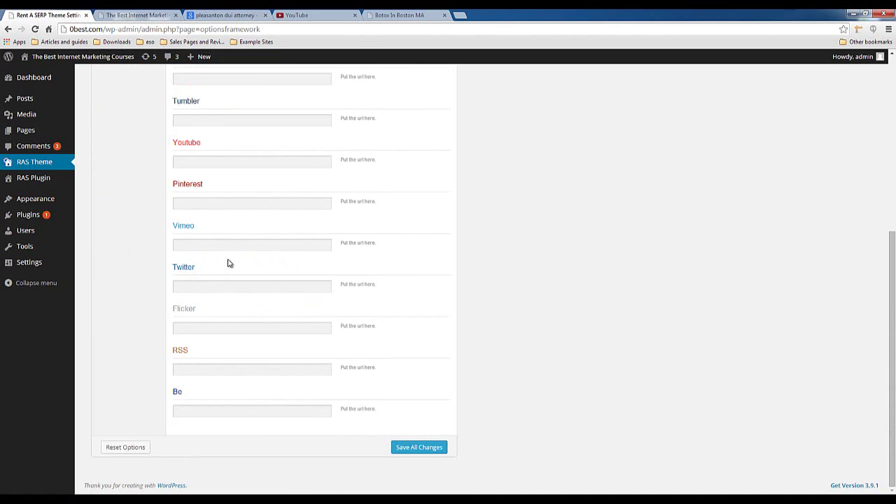
scroll(207, 318, "up", 3)
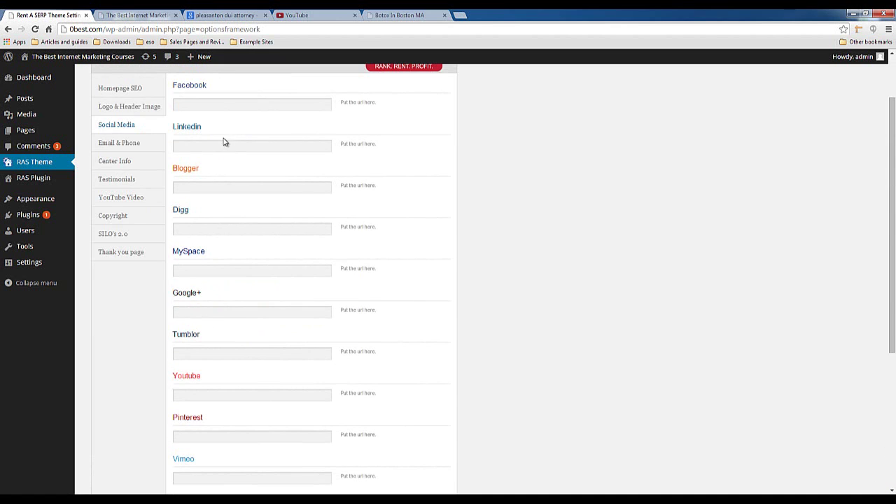
scroll(224, 145, "up", 1)
left_click(214, 176)
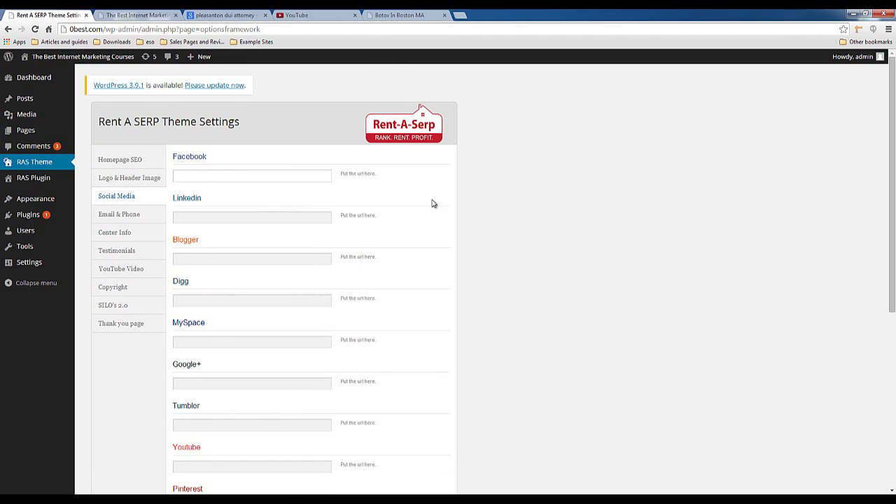
left_click(450, 208)
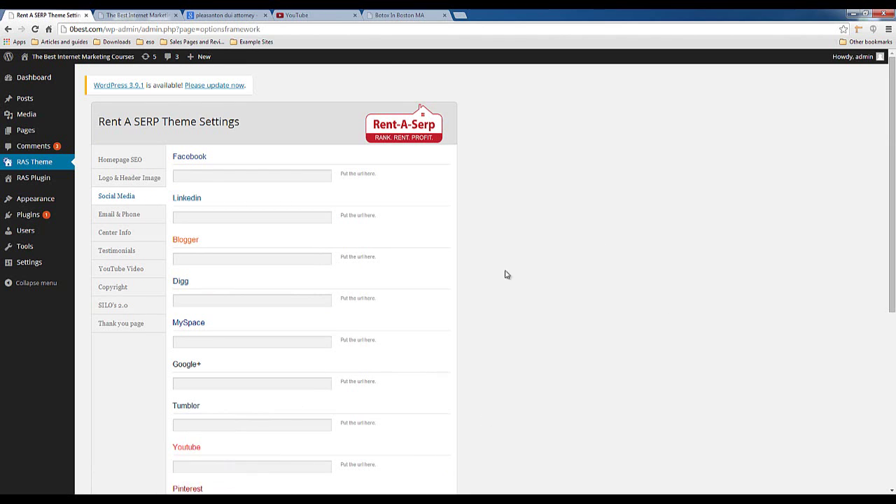
Copy the Facebook page URL from the Notepad notes into the Facebook field of the theme settings
left_click(227, 499)
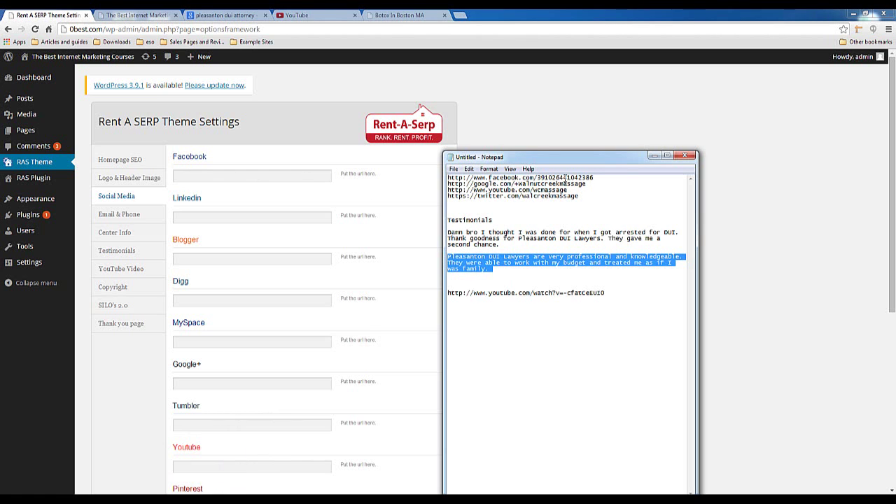
left_click_drag(615, 176, 410, 166)
right_click(467, 178)
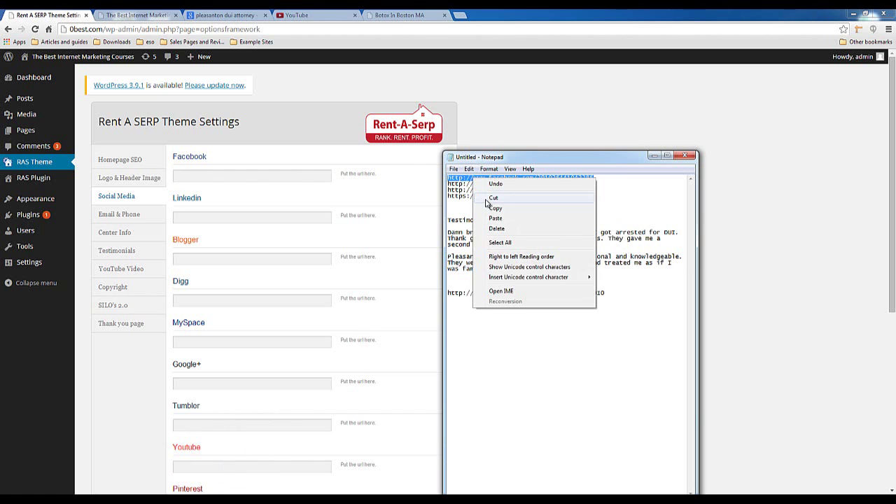
left_click(493, 208)
left_click(228, 175)
right_click(228, 176)
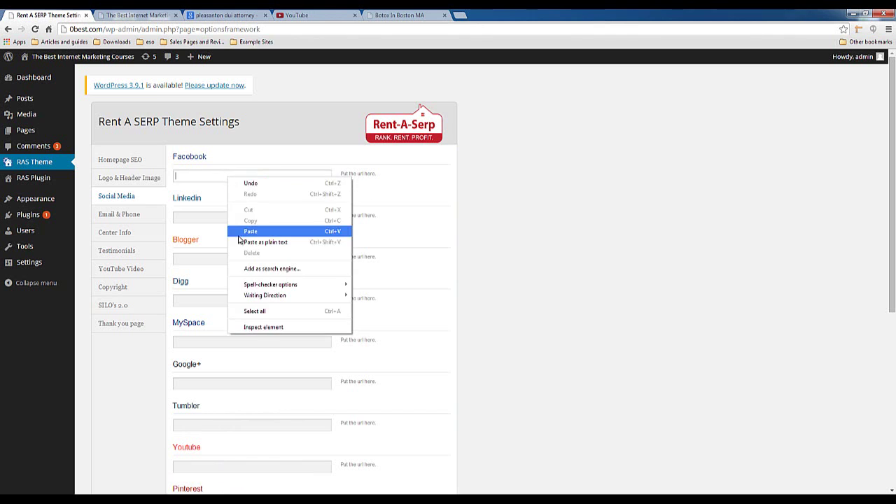
left_click(242, 231)
left_click(228, 500)
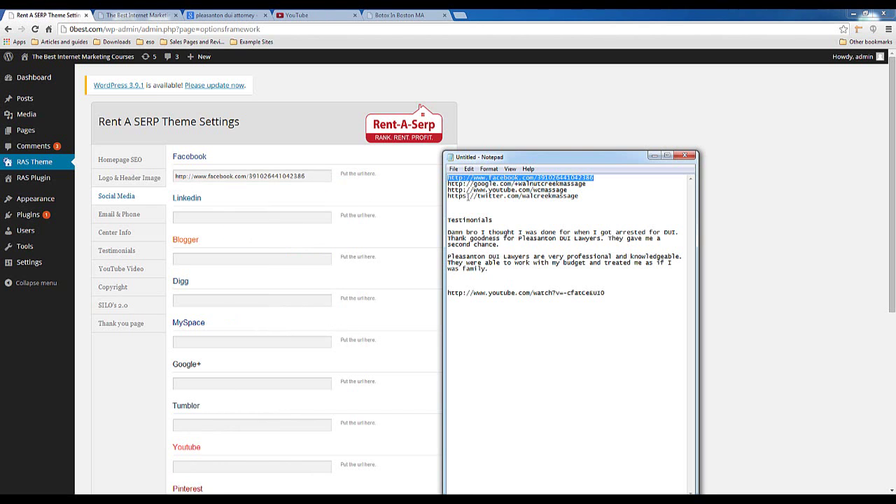
left_click_drag(593, 185, 451, 184)
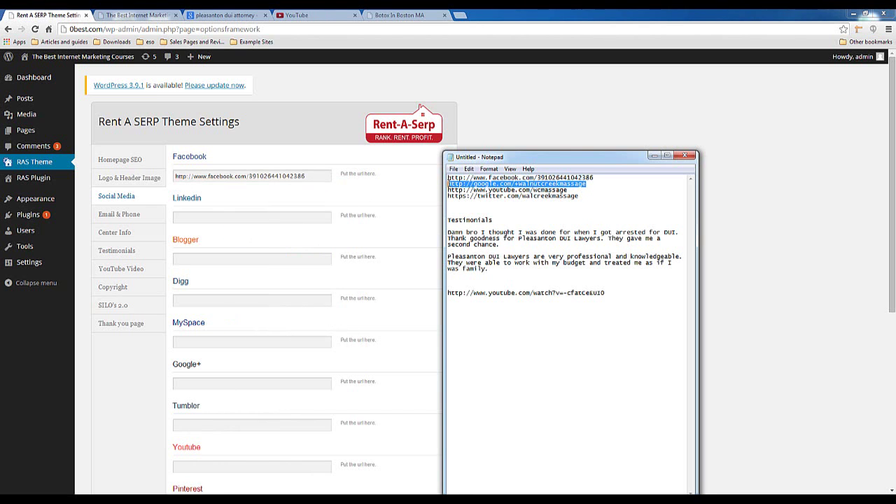
right_click(448, 183)
left_click(468, 212)
left_click(244, 383)
right_click(244, 383)
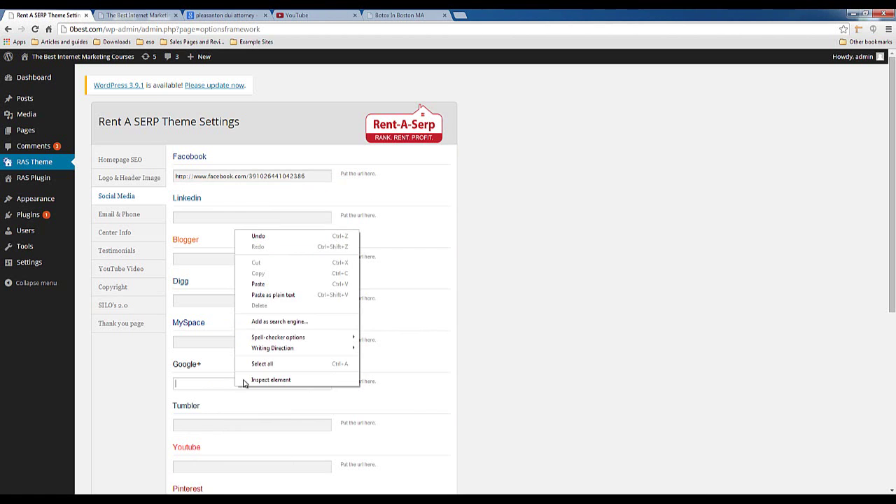
left_click(273, 295)
left_click(227, 500)
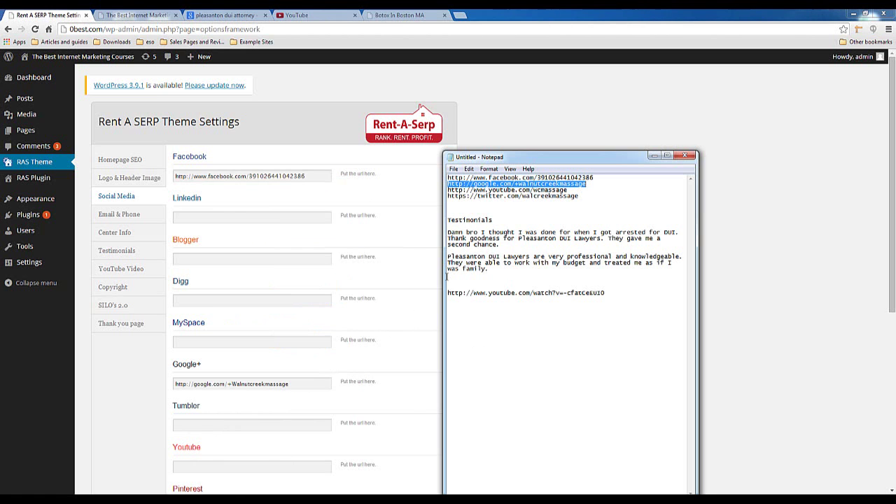
left_click_drag(568, 190, 449, 190)
right_click(455, 191)
left_click(473, 221)
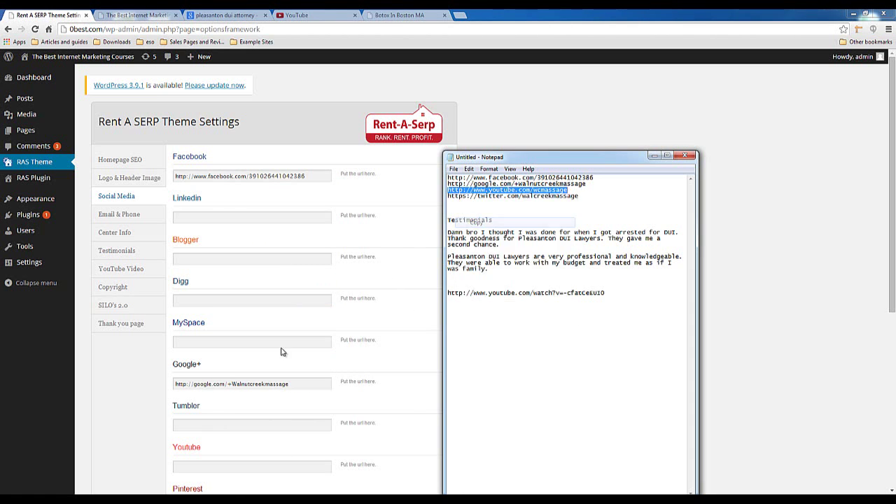
left_click(210, 466)
right_click(210, 466)
left_click(284, 372)
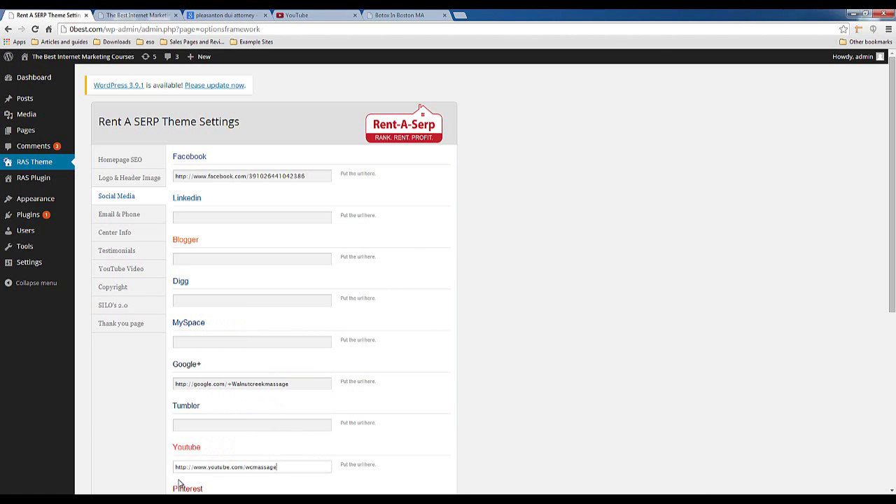
left_click(228, 500)
left_click_drag(578, 196, 448, 196)
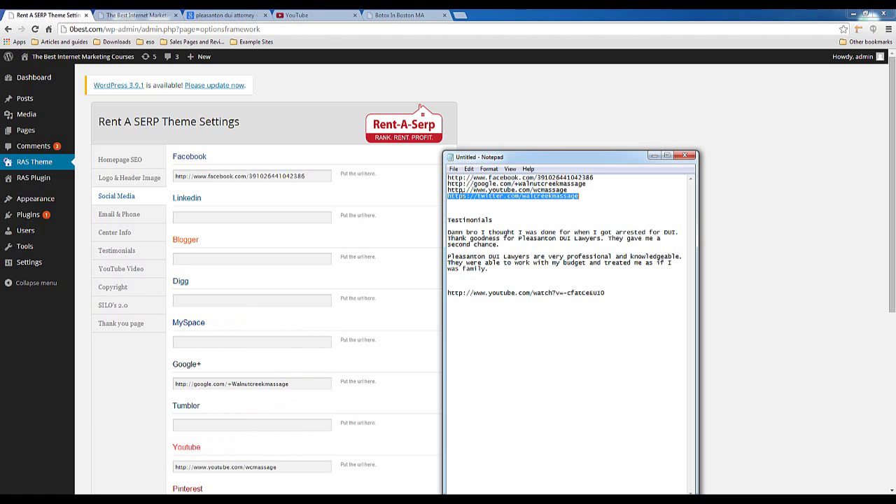
right_click(462, 195)
left_click(483, 224)
left_click(123, 392)
scroll(147, 398, "down", 2)
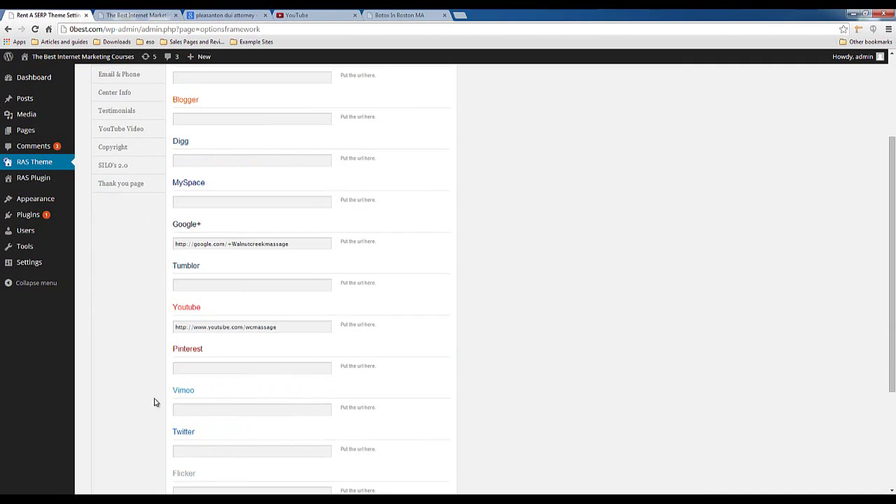
right_click(204, 448)
left_click(240, 350)
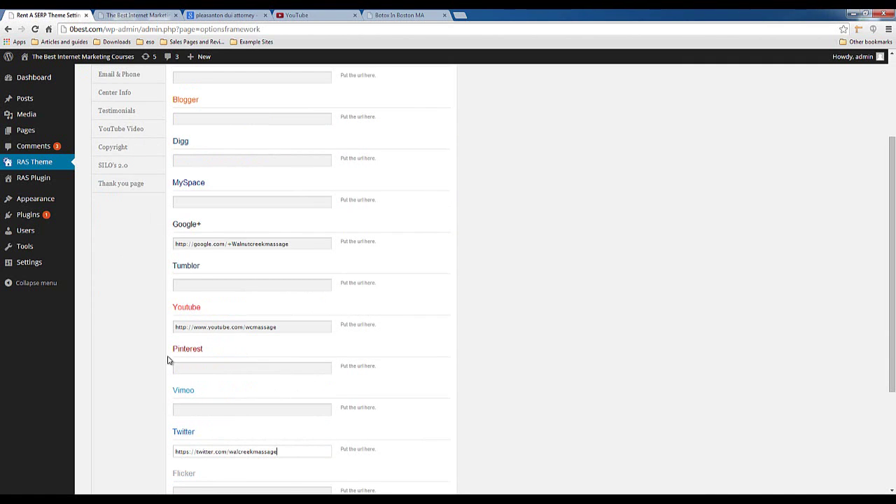
Check the live 0best.com page, return to the theme settings and save all social media changes
left_click(135, 14)
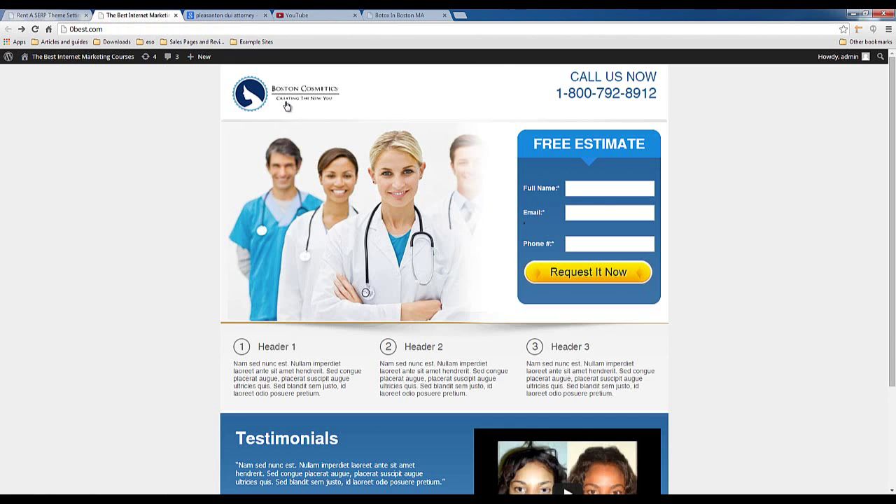
left_click(52, 14)
scroll(156, 163, "down", 3)
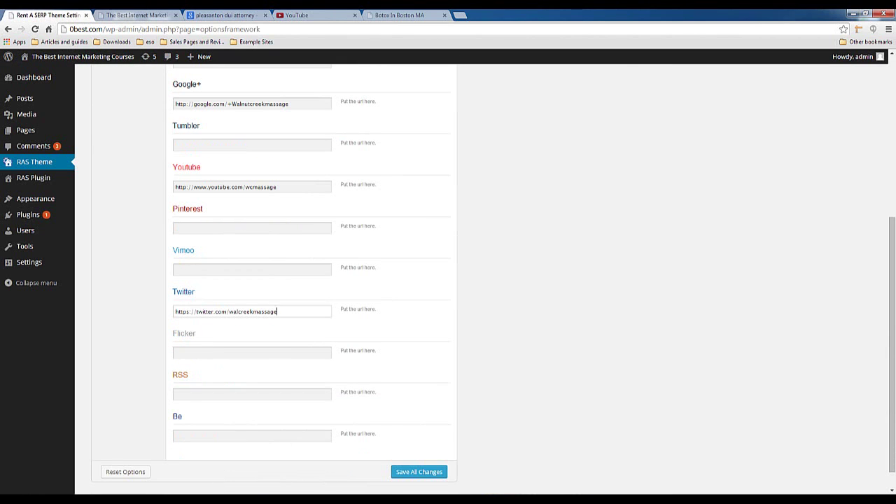
left_click(423, 471)
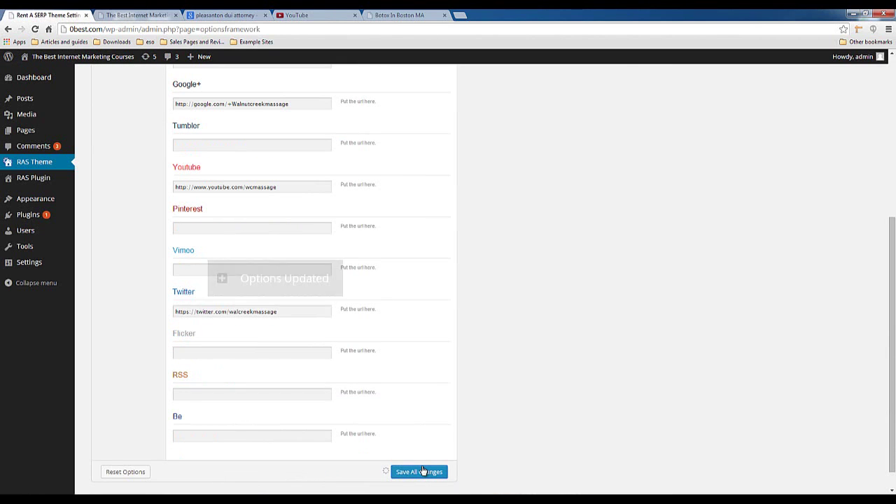
Open the Email & Phone settings, check the form header on the live page and fill in the email recipient's address
scroll(303, 419, "up", 5)
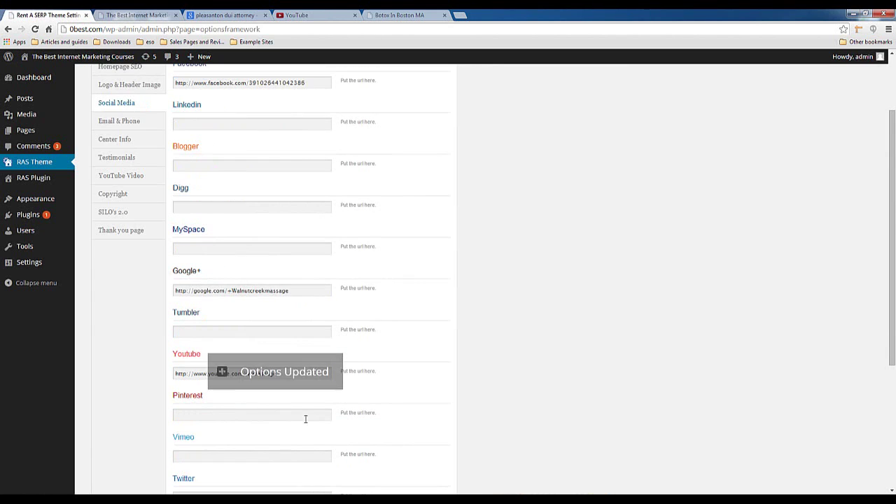
left_click(127, 216)
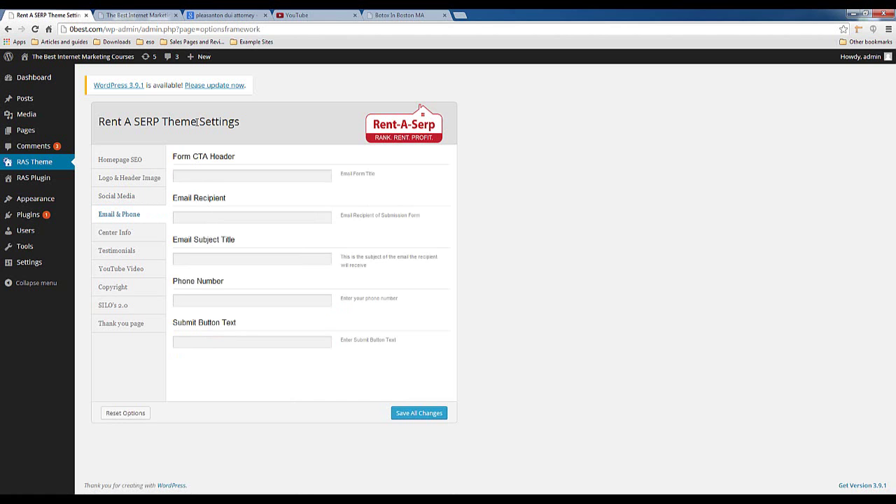
left_click(134, 15)
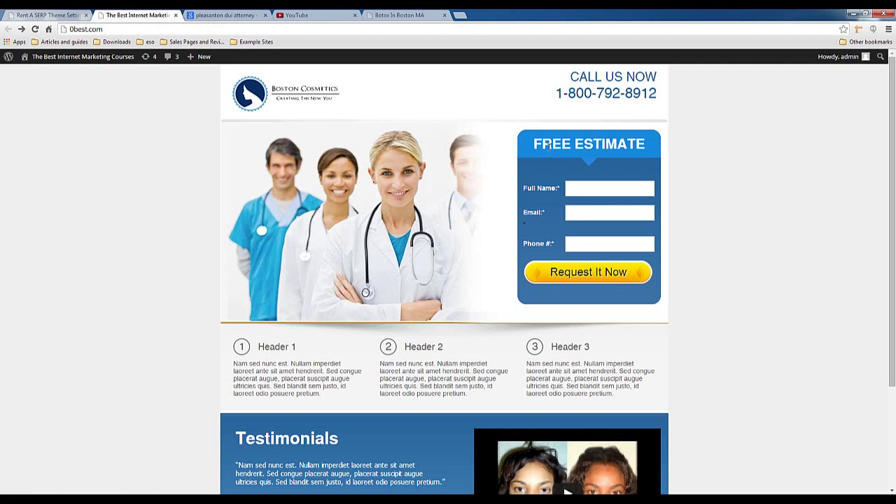
left_click(46, 14)
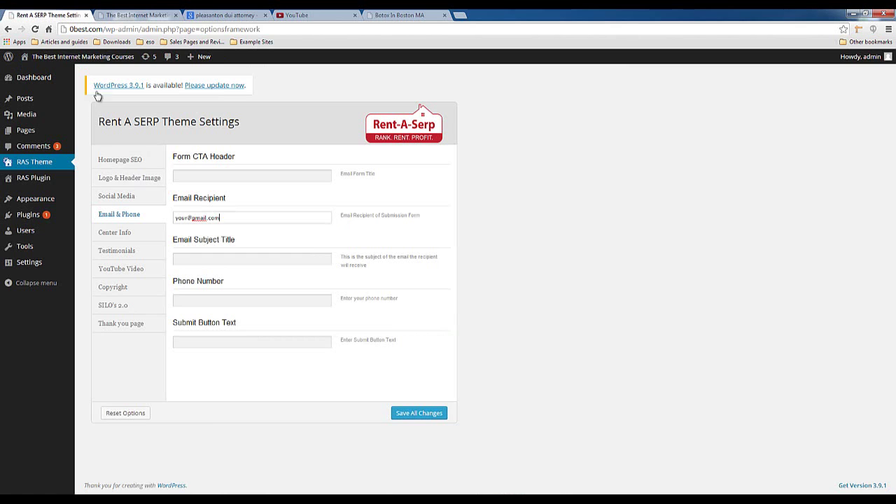
Examine the contact form fields and the phone number on the live 0best.com page, and return to the theme settings
left_click(112, 16)
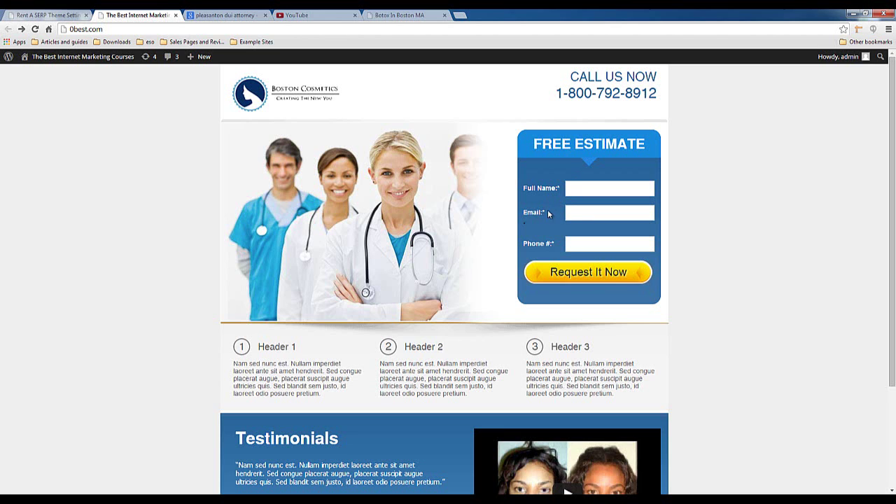
left_click(69, 16)
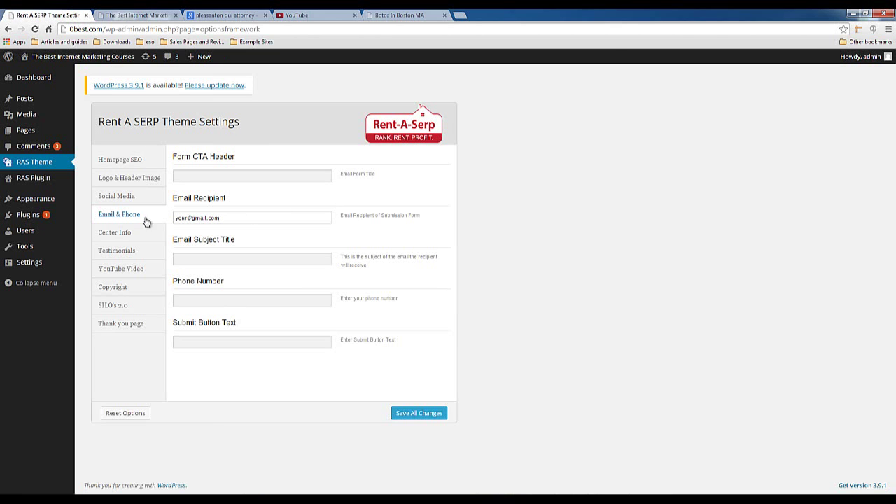
left_click(147, 15)
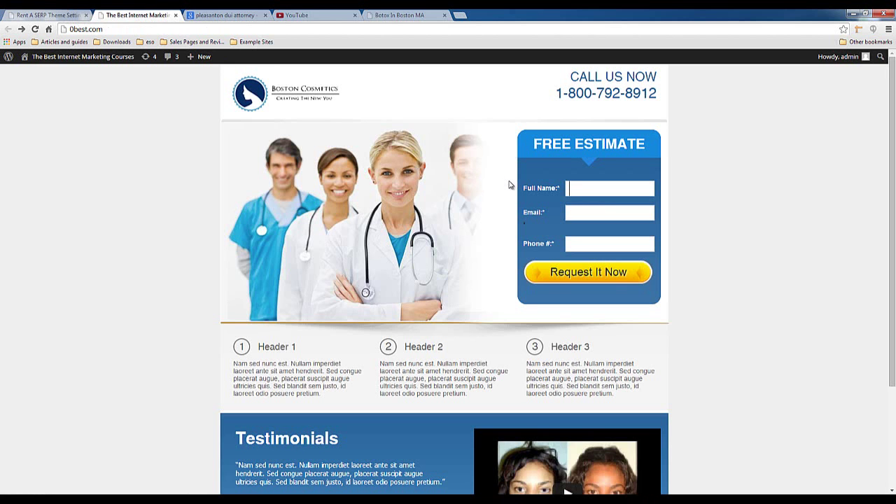
left_click(584, 189)
left_click(580, 212)
left_click_drag(557, 92, 677, 100)
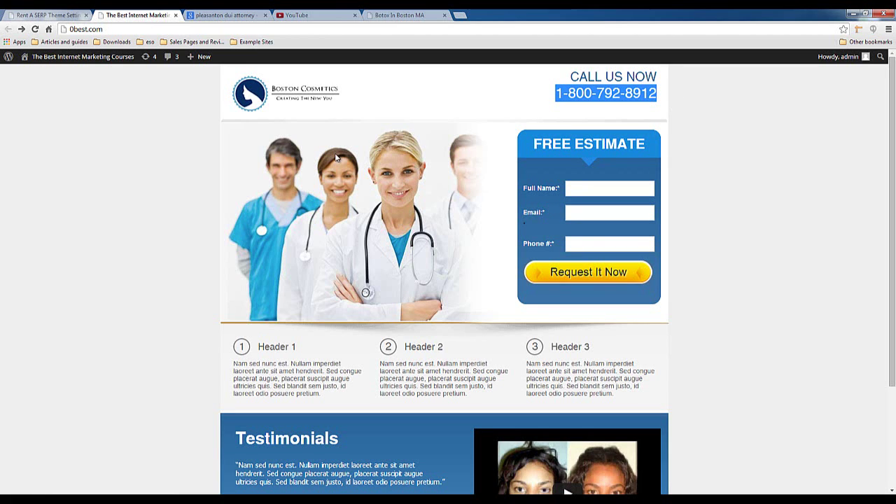
left_click(53, 15)
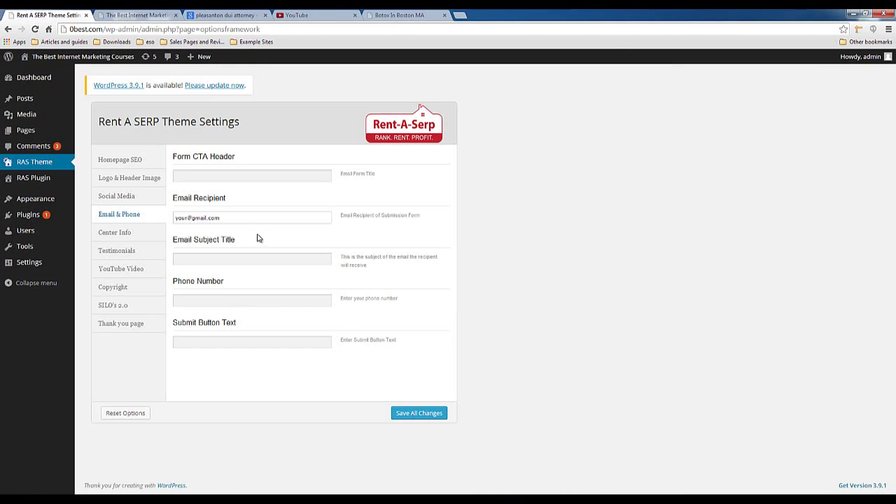
Set the Email Subject Title to "Pleasanton DUI Lead"
left_click(231, 259)
left_click(203, 214)
key("ctrl+a")
left_click(188, 258)
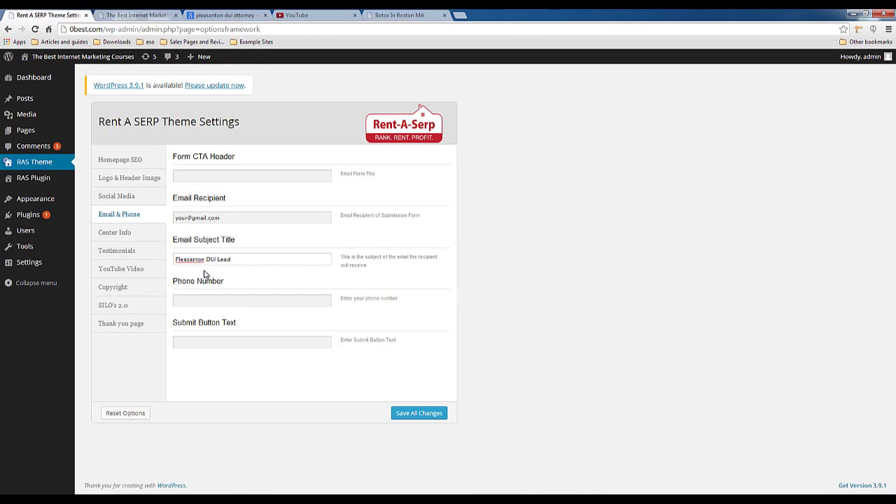
Check the submit button text on the live page, return to the theme settings and save all Email & Phone changes
left_click(204, 299)
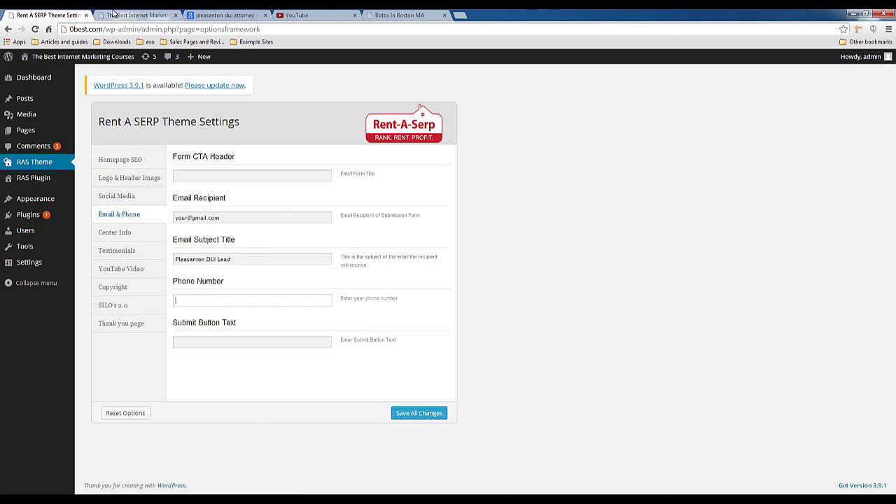
left_click(136, 15)
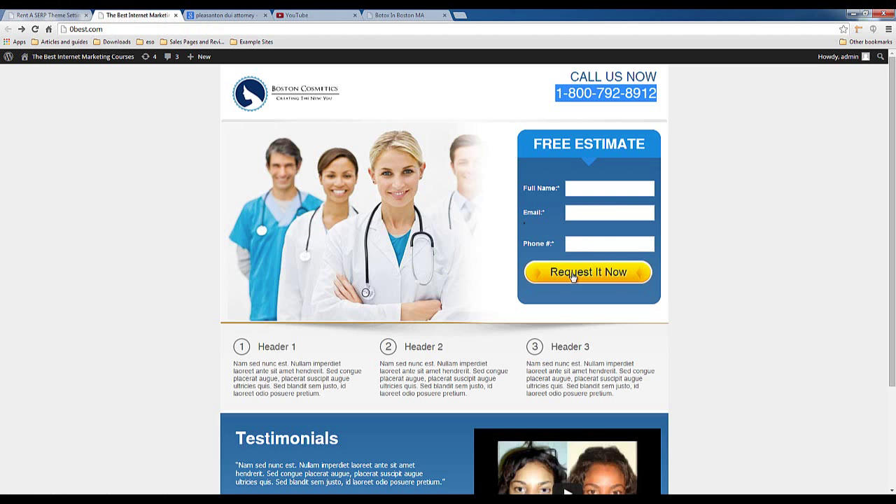
left_click(38, 14)
left_click(409, 420)
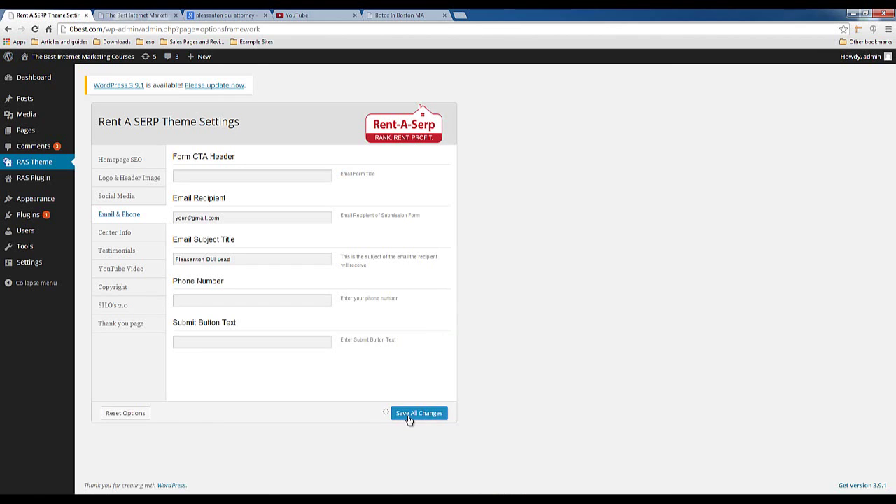
Open the Center Info settings, review the header and paragraph fields, and locate the three matching sections on the live page
left_click(125, 236)
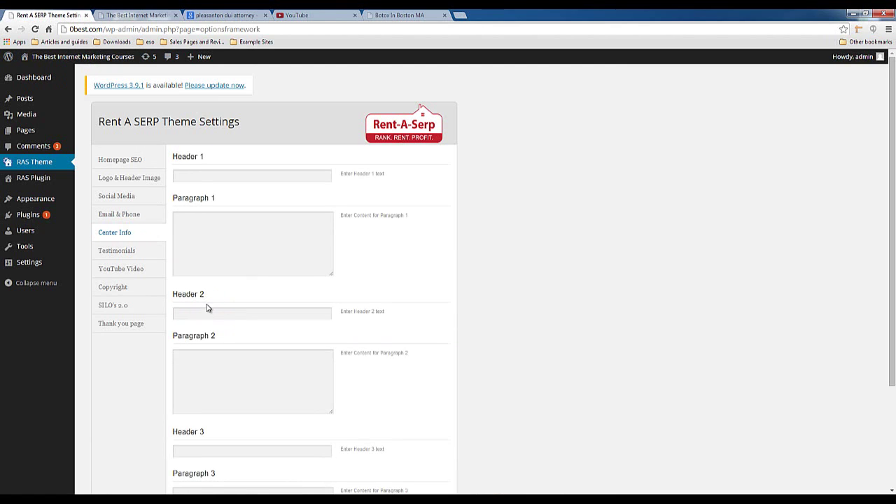
scroll(207, 308, "down", 1)
scroll(203, 342, "down", 2)
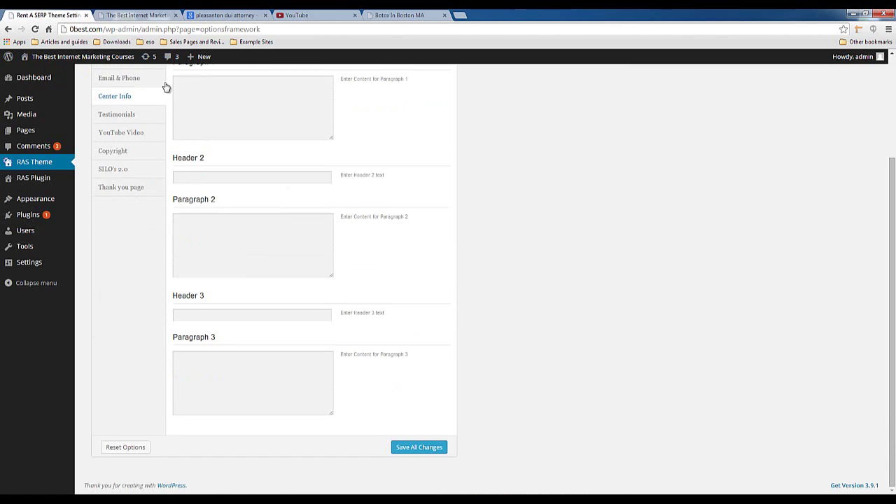
key("ctrl+Tab")
left_click_drag(224, 350, 641, 394)
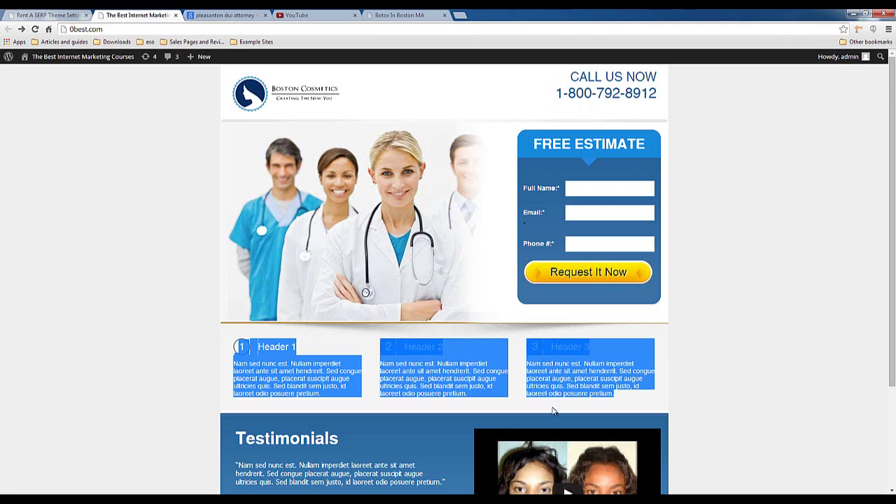
Examine the Header 1 title and its paragraph on the live 0best.com page
scroll(552, 410, "down", 2)
triple_click(252, 271)
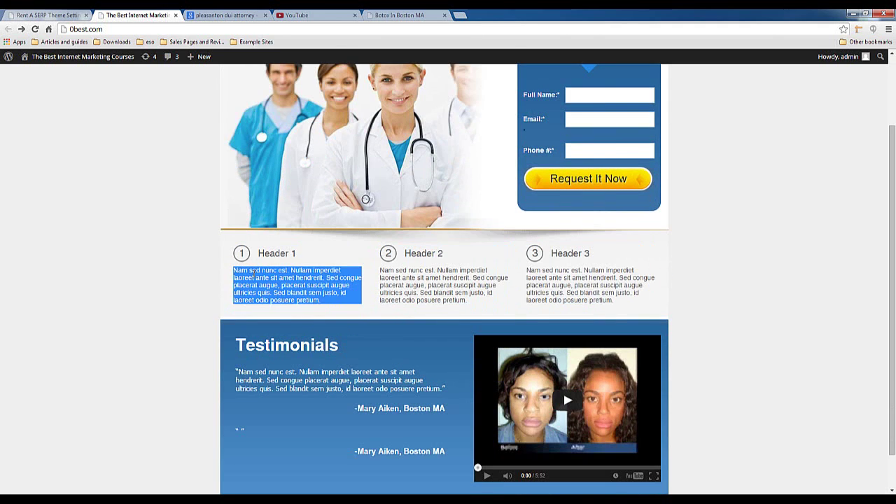
triple_click(251, 271)
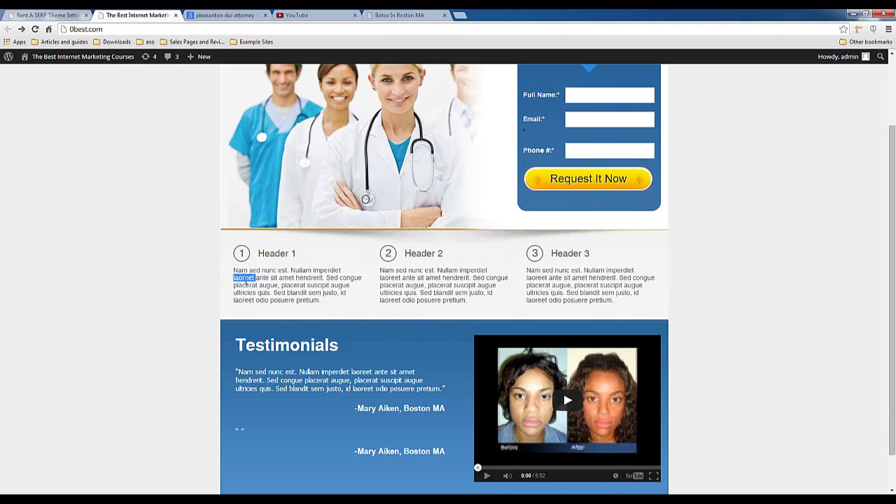
triple_click(245, 277)
left_click(248, 280)
scroll(253, 284, "up", 2)
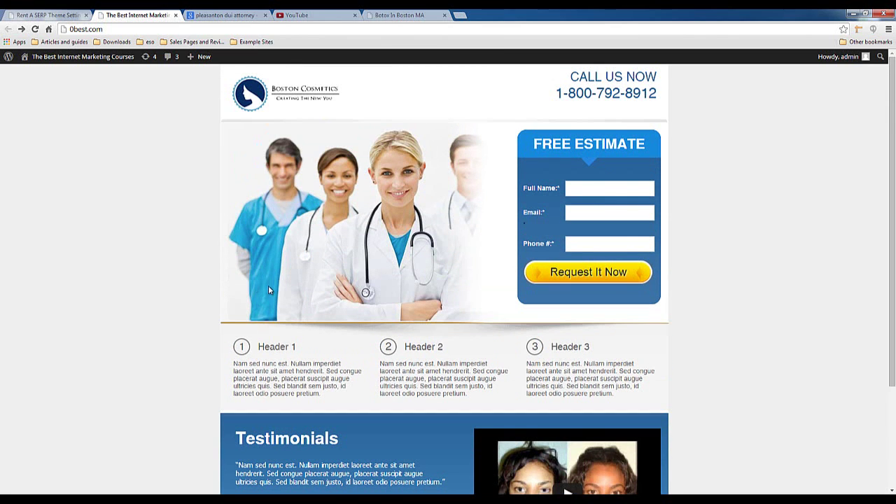
triple_click(264, 351)
left_click(294, 354)
triple_click(308, 371)
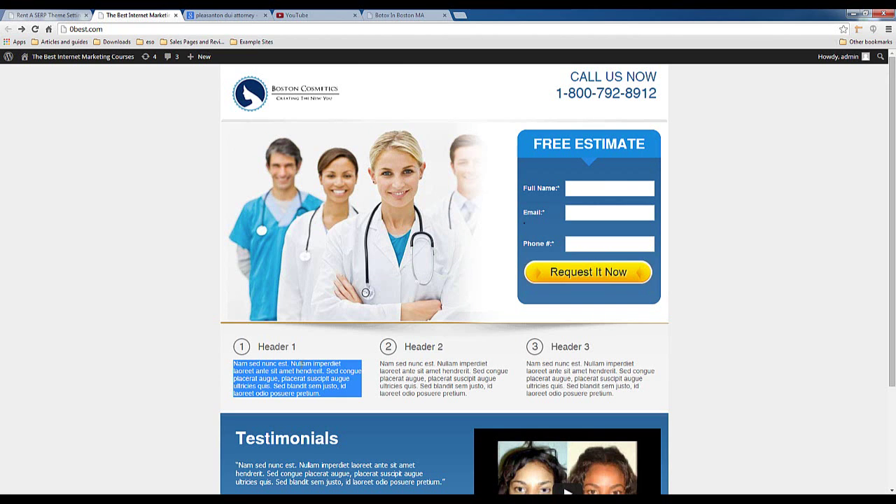
left_click_drag(290, 364, 364, 382)
left_click(360, 394)
triple_click(357, 395)
triple_click(336, 394)
Examine the Header 2 paragraph and the row of three header sections on the live page
left_click(403, 383)
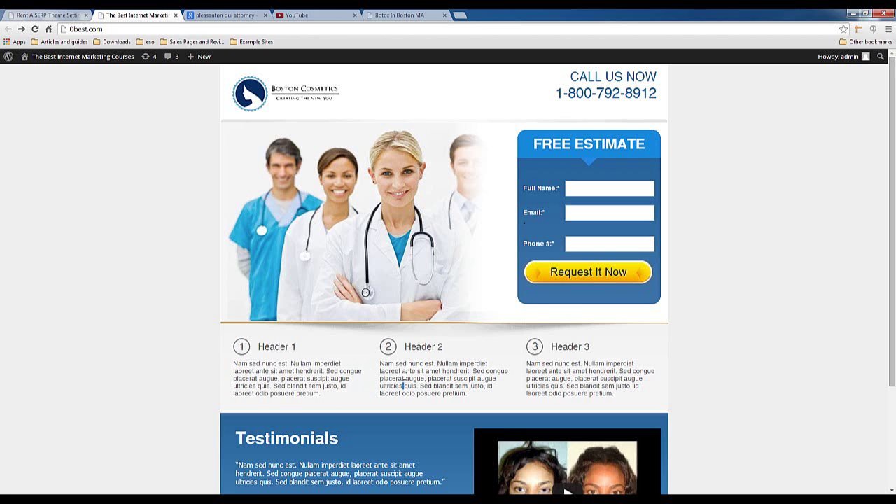
left_click_drag(476, 372, 380, 367)
double_click(392, 379)
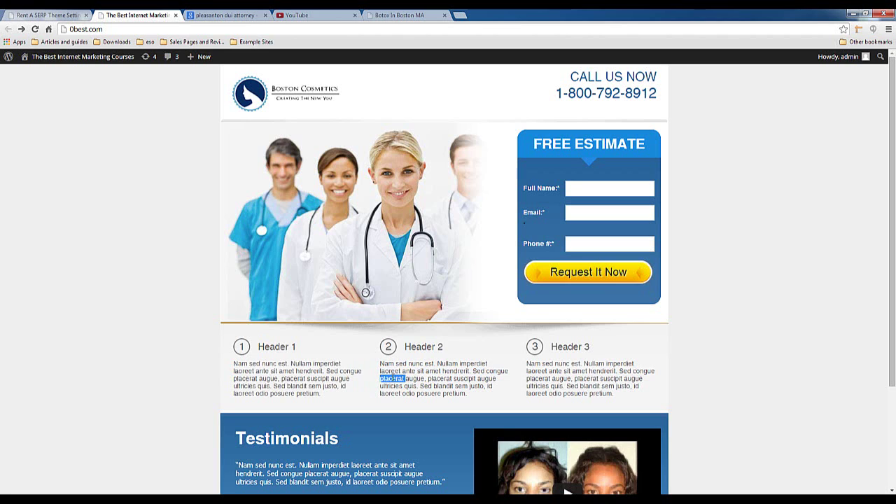
double_click(462, 386)
left_click_drag(435, 386, 432, 364)
left_click(504, 389)
left_click(471, 404)
left_click(432, 363)
left_click_drag(259, 347, 602, 378)
left_click(614, 381)
Review the Testimonials section on the live page and open the Testimonials settings of the theme
scroll(417, 397, "down", 3)
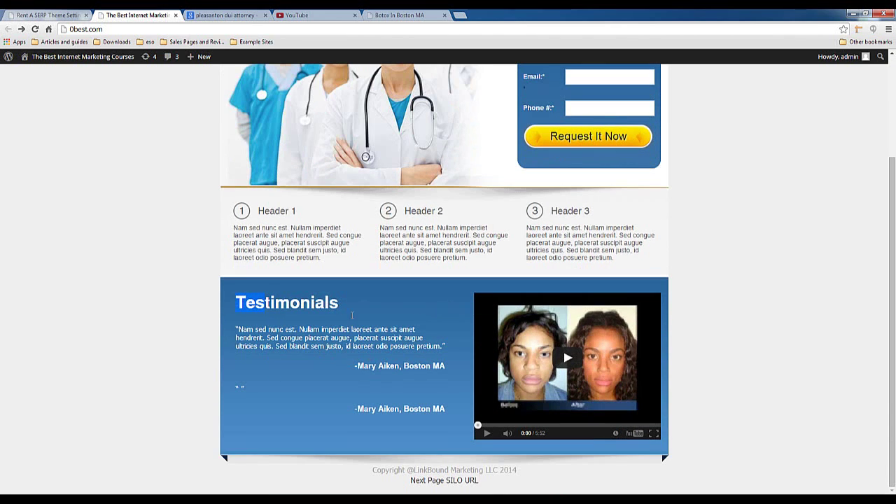
left_click_drag(352, 315, 462, 427)
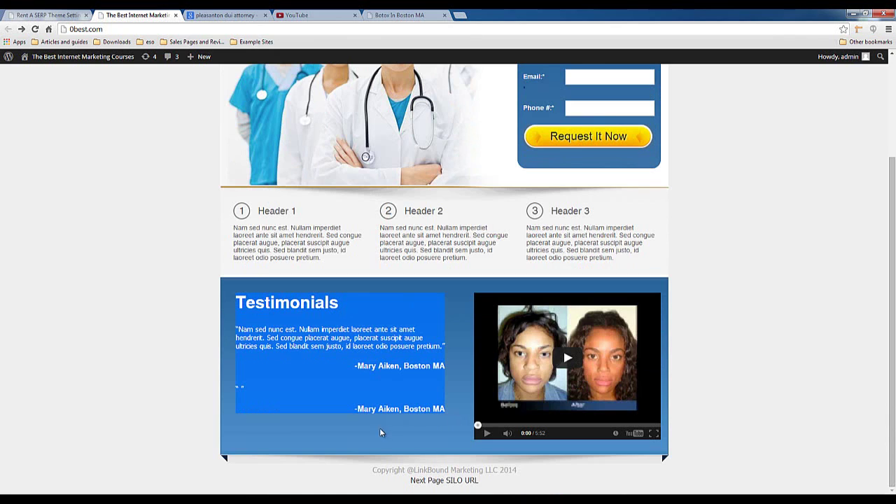
left_click(66, 15)
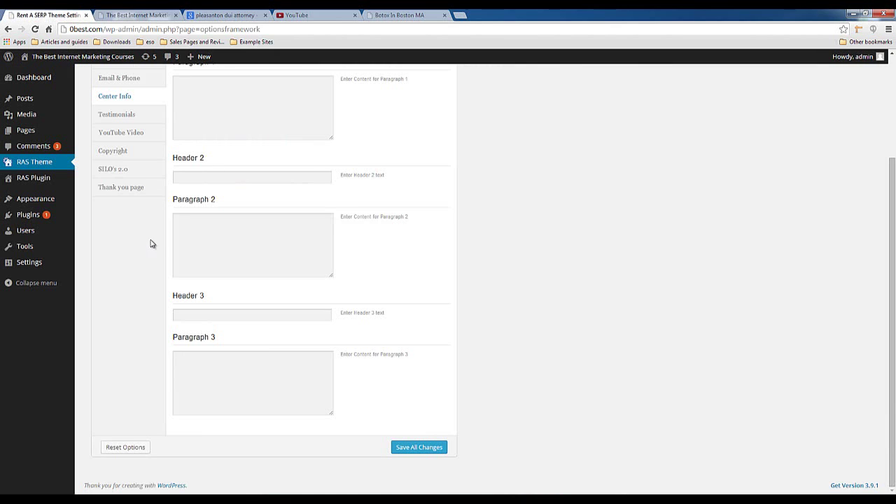
left_click(131, 118)
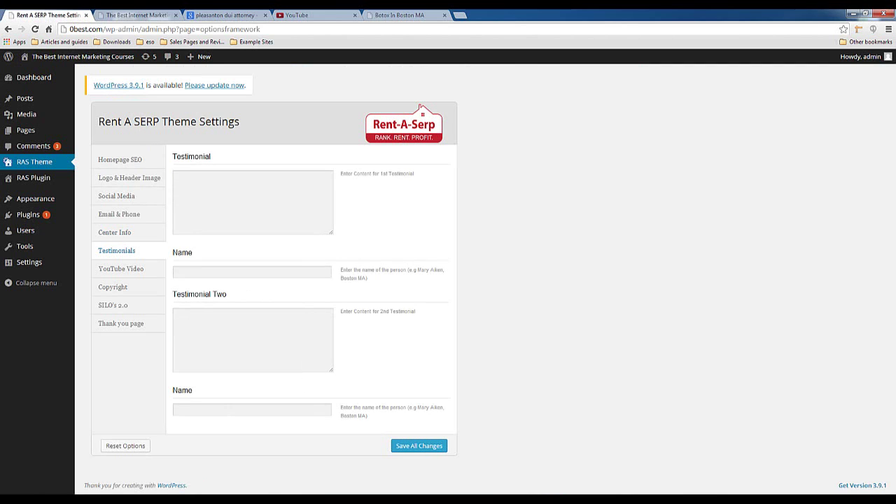
Fill the first Testimonial field with the "Damn bro I thought I was done for" review copied from the Notepad notes
key("alt+Tab")
left_click_drag(515, 247, 448, 232)
right_click(463, 235)
left_click(485, 265)
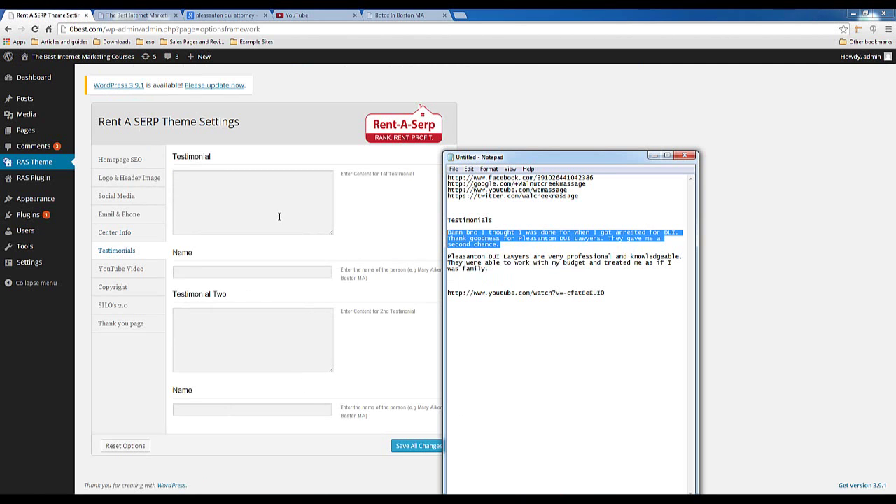
right_click(279, 216)
left_click(309, 270)
Fill the Testimonial Two field with the "Pleasanton DUI Lawyers are very professional and knowledgeable" review copied from the Notepad notes
key("alt+Tab")
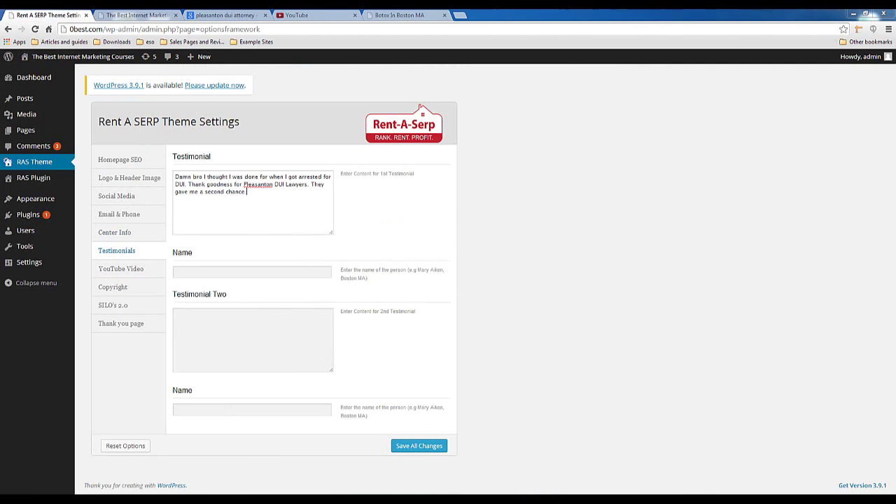
left_click_drag(491, 272, 446, 257)
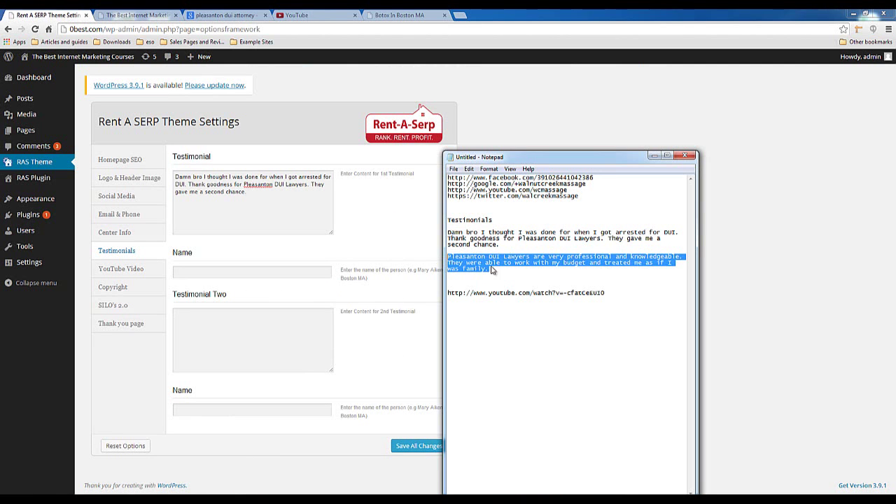
right_click(492, 266)
left_click(509, 297)
right_click(234, 343)
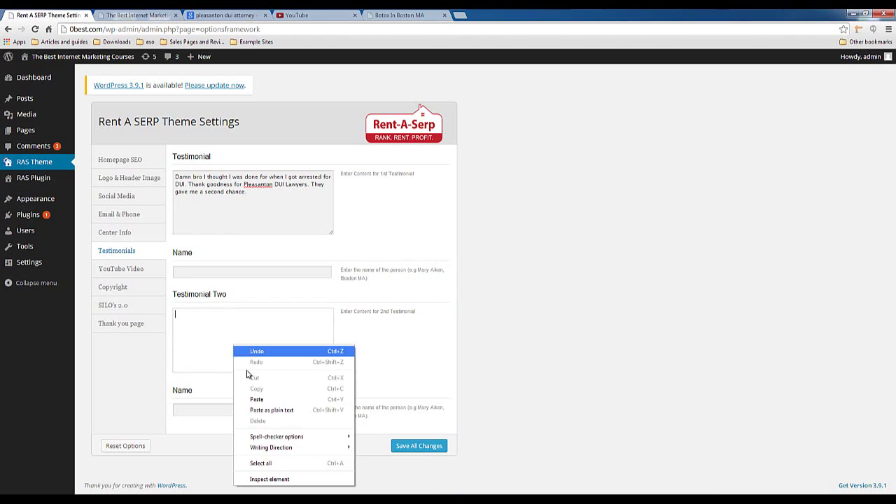
left_click(247, 399)
Enter the reviewer's full name for each of the two testimonials and save all changes
left_click(235, 273)
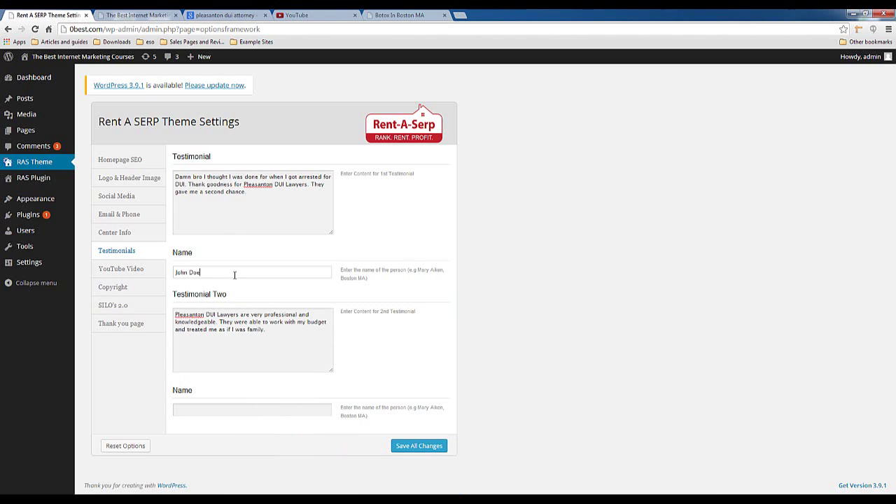
key("Tab")
key("Tab")
key("Tab")
key("shift+Tab")
type("Ja")
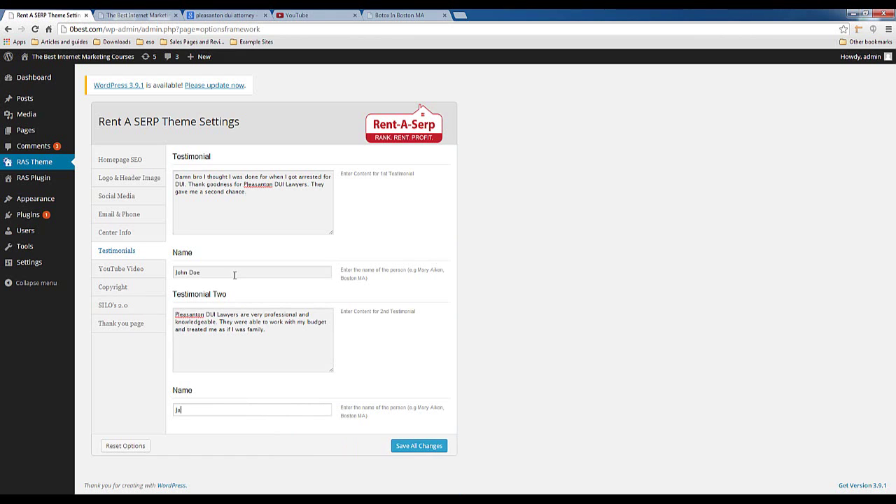
type("ne Doe")
left_click(410, 448)
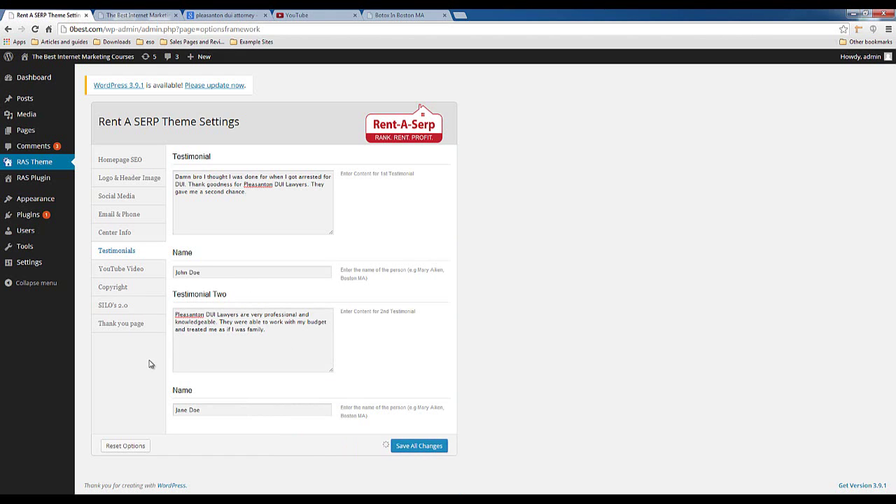
Open the theme's YouTube Video settings, then search YouTube for "dui lawyers" and open the Boulder DUI Attorney video
left_click(138, 274)
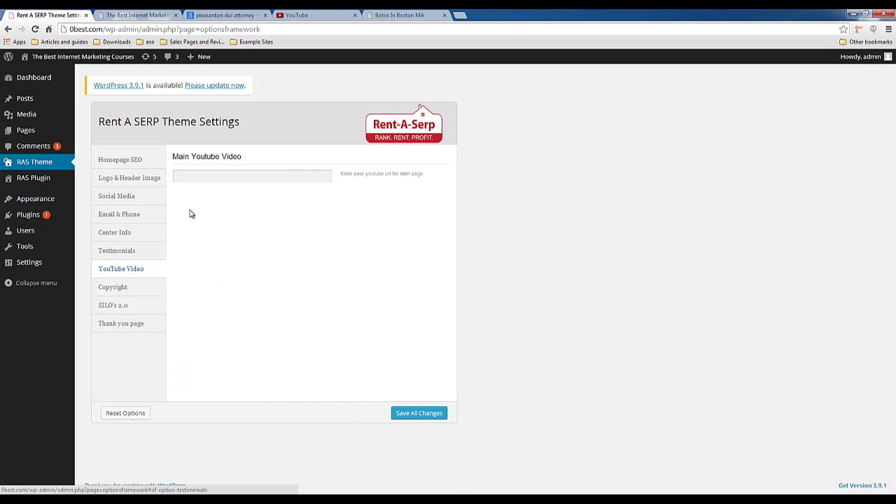
left_click(292, 12)
double_click(139, 61)
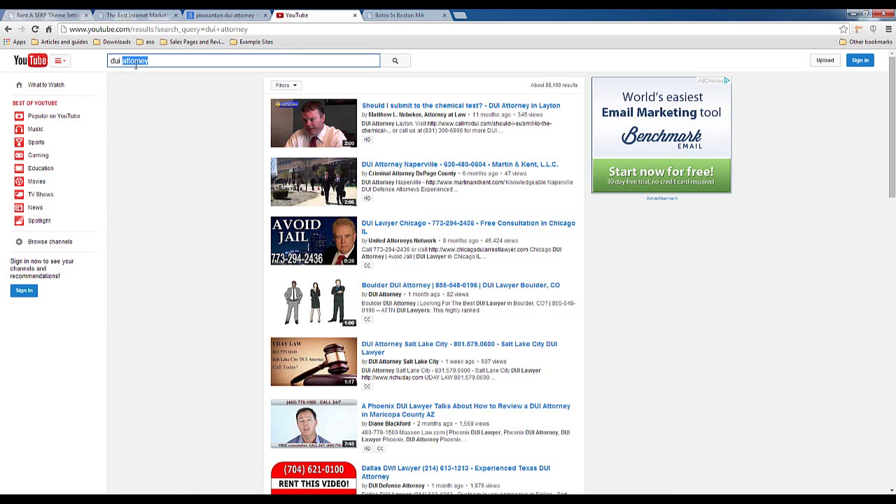
type("lawyers")
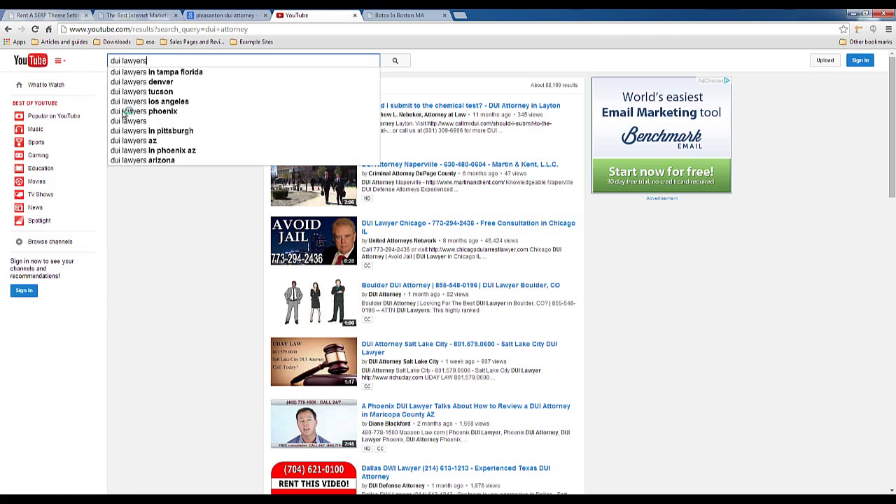
key("Return")
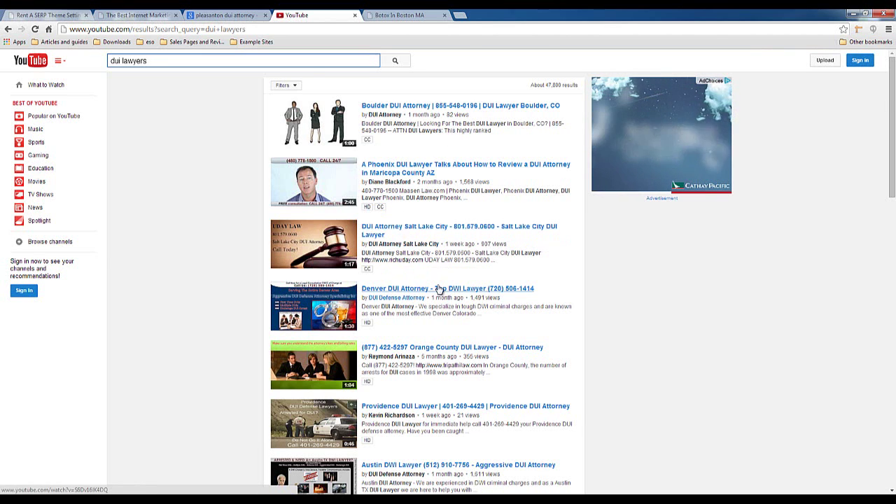
scroll(434, 294, "down", 2)
scroll(420, 186, "up", 2)
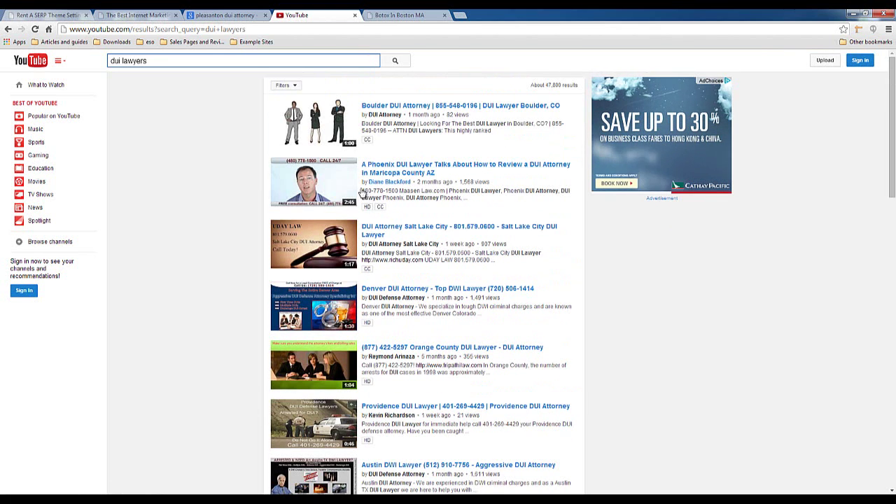
left_click(381, 109)
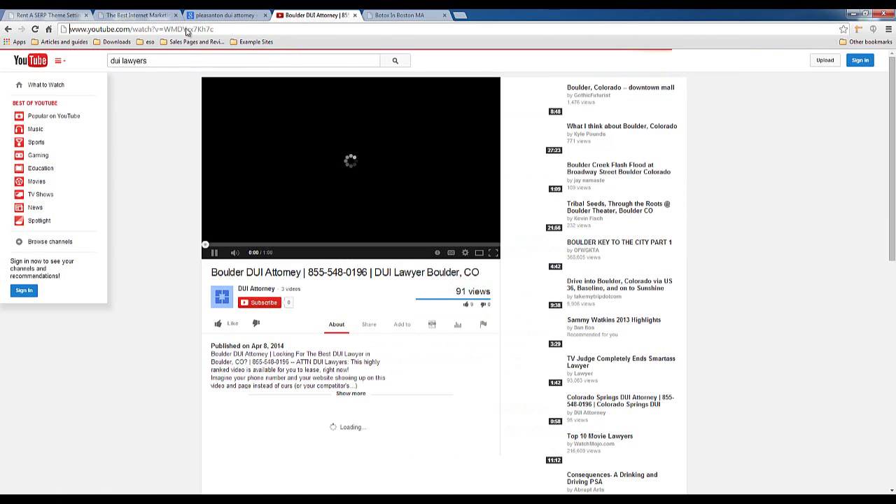
Copy the Boulder DUI Attorney video's URL into the Main Youtube Video field and save all changes
right_click(187, 32)
left_click(201, 61)
left_click(211, 256)
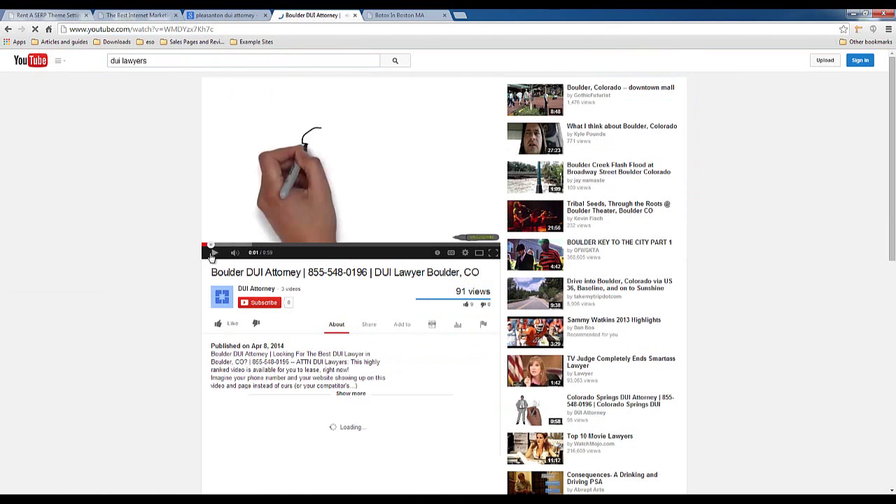
left_click(73, 15)
right_click(243, 175)
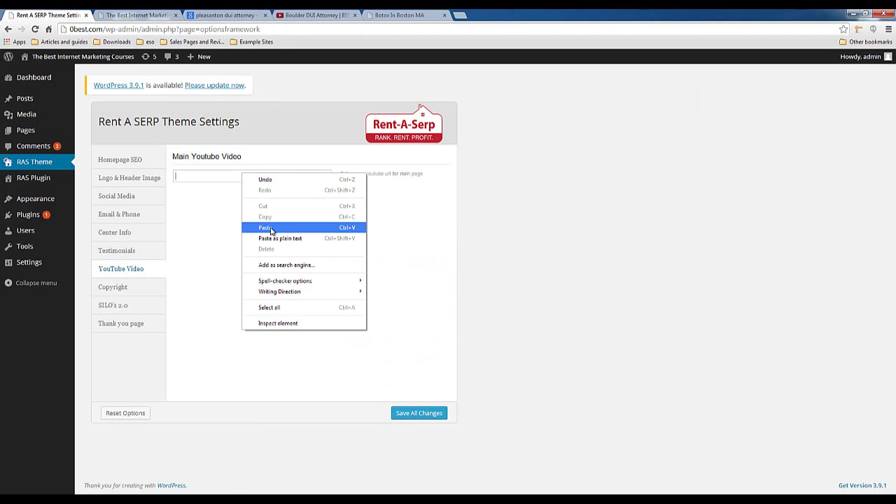
left_click(271, 228)
left_click(411, 413)
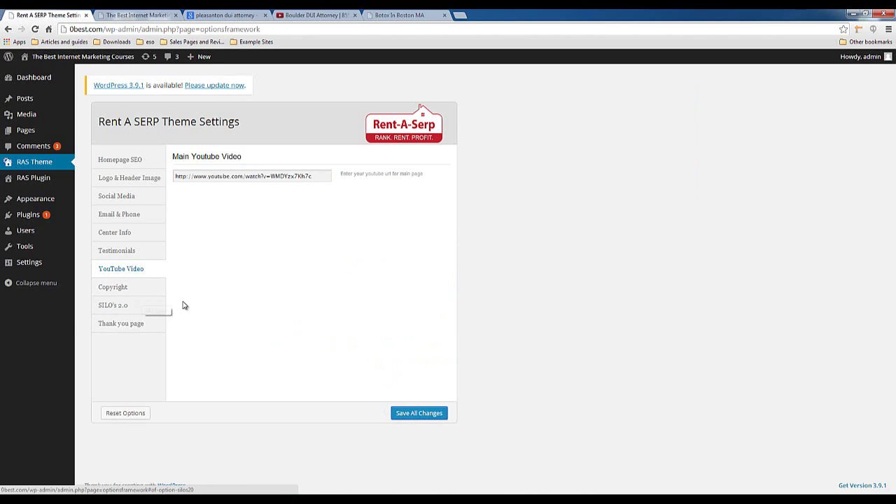
Open the theme's SILO's 2.0 settings and load the home page of the example site bostonplastic-surgeons.com
left_click(132, 309)
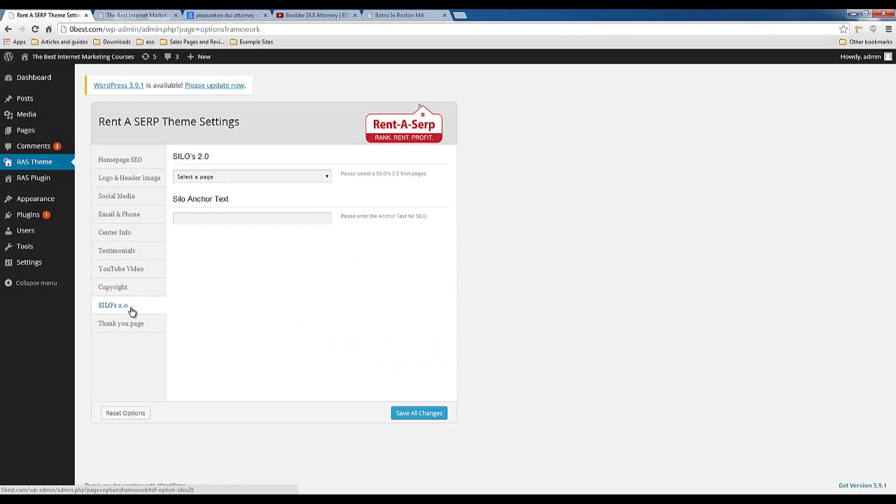
left_click(384, 17)
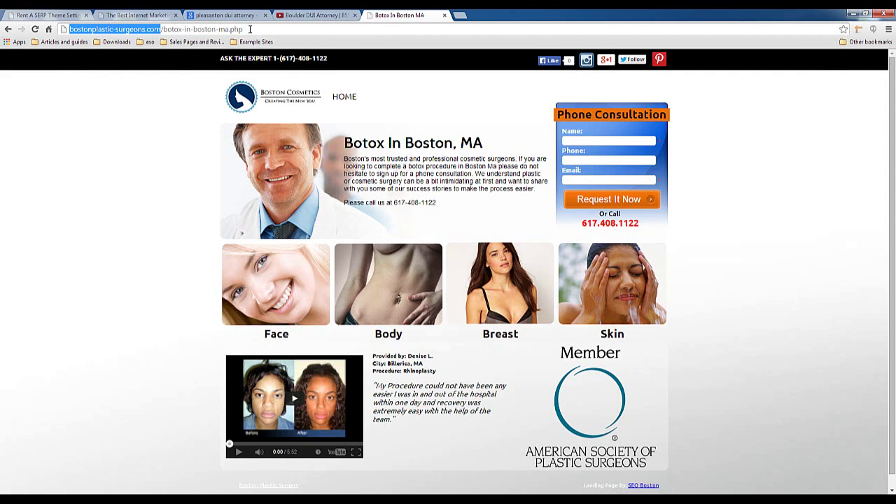
left_click_drag(162, 29, 324, 29)
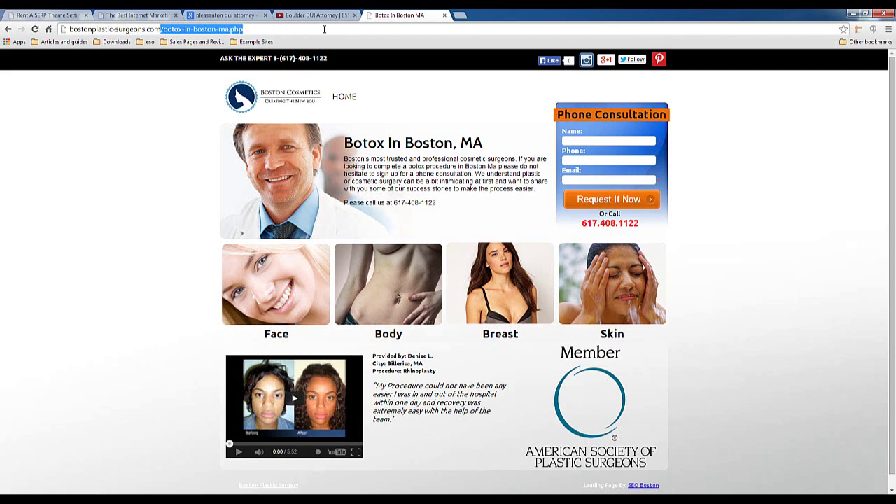
key("BackSpace")
key("Return")
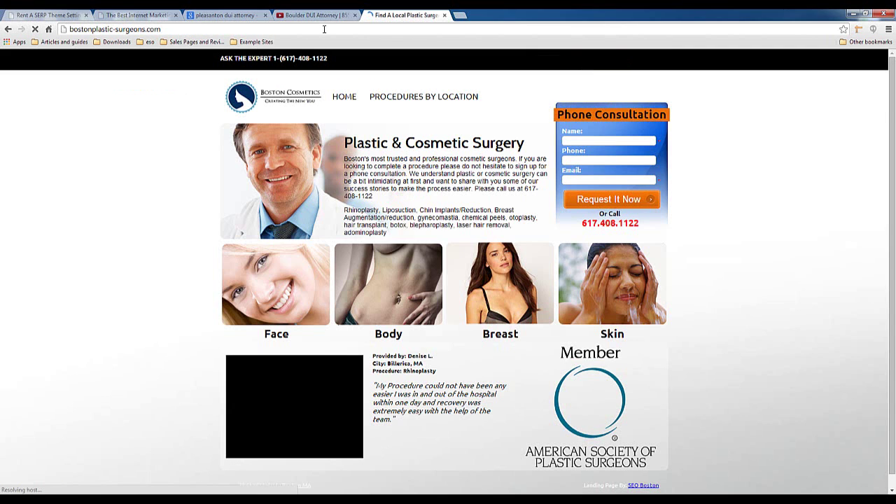
Check the page selector in the theme's SILO's 2.0 settings
left_click(44, 16)
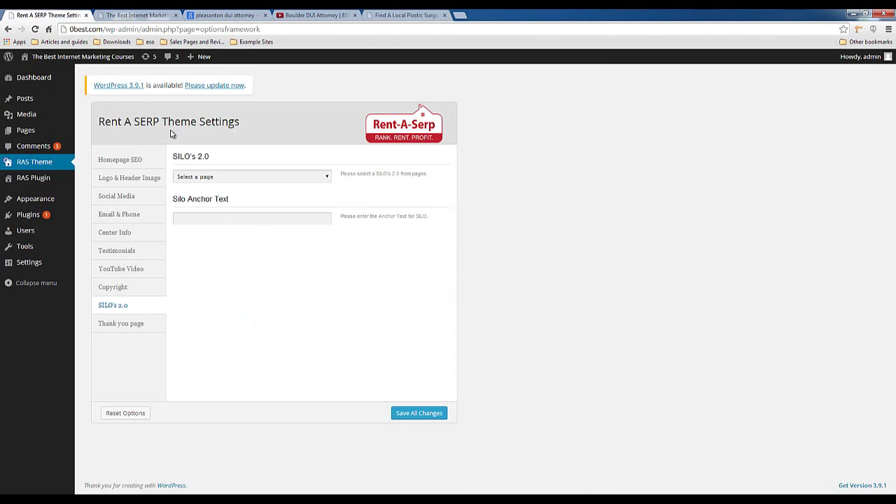
left_click(177, 180)
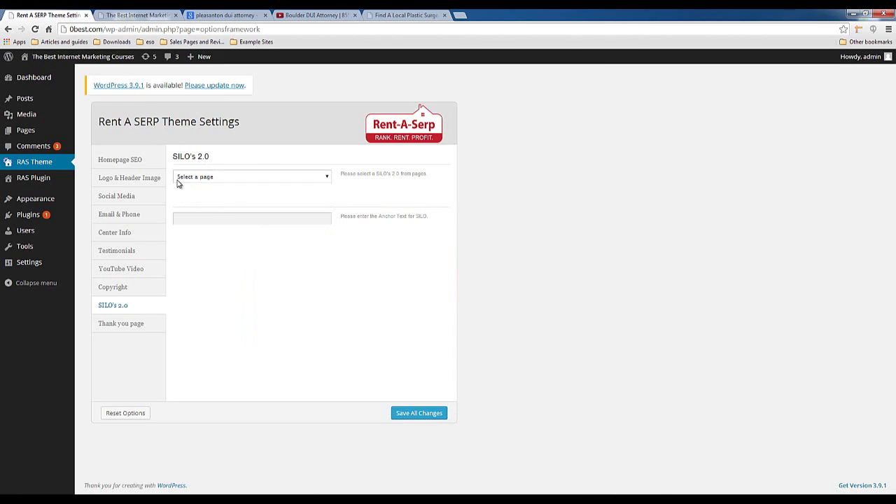
left_click(190, 180)
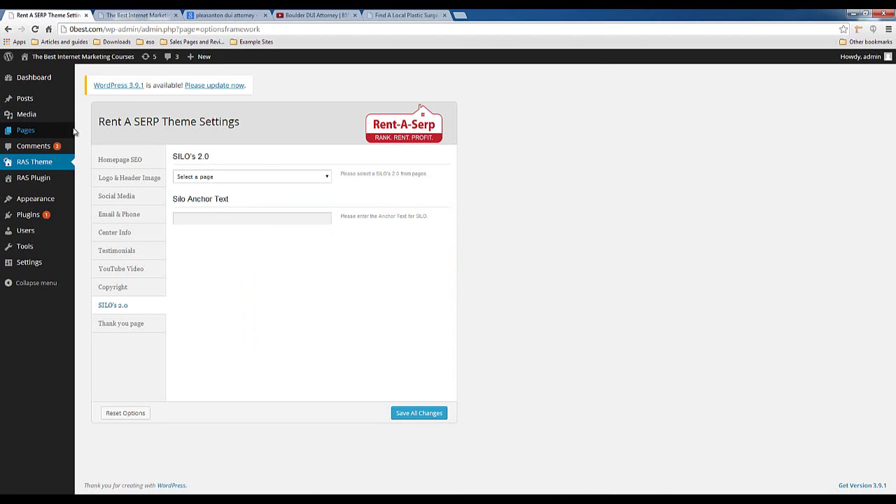
mouse_move(45, 133)
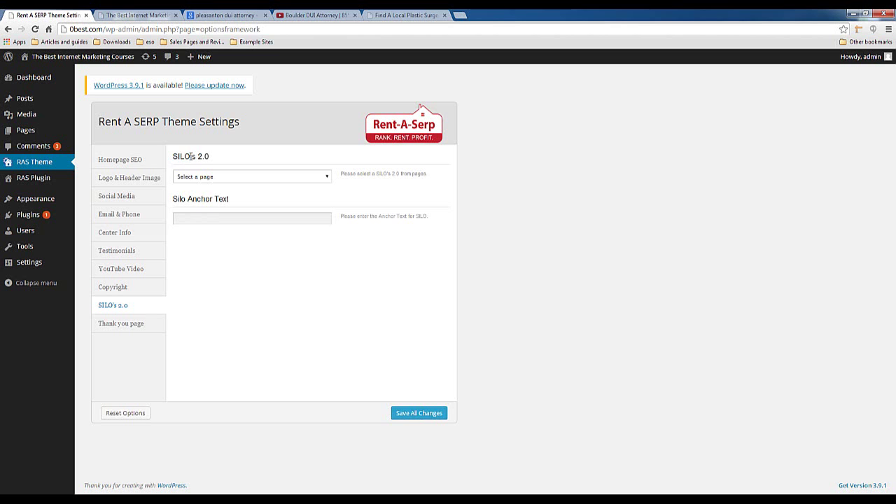
Try the Next Page SILO URL link in the footer of the 0best.com live page
left_click(145, 15)
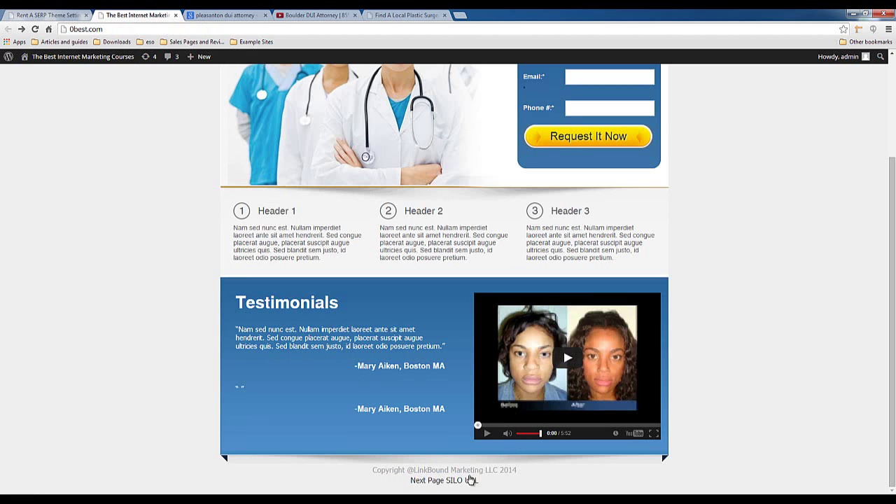
left_click(443, 480)
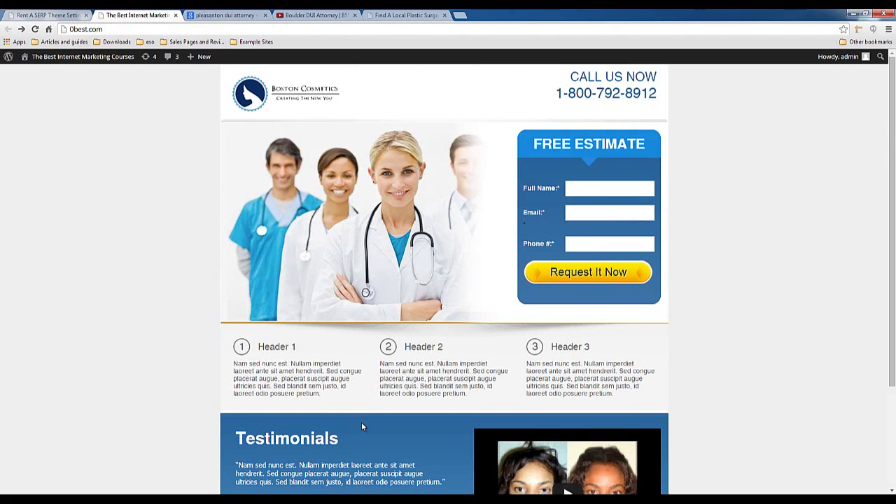
scroll(361, 422, "down", 5)
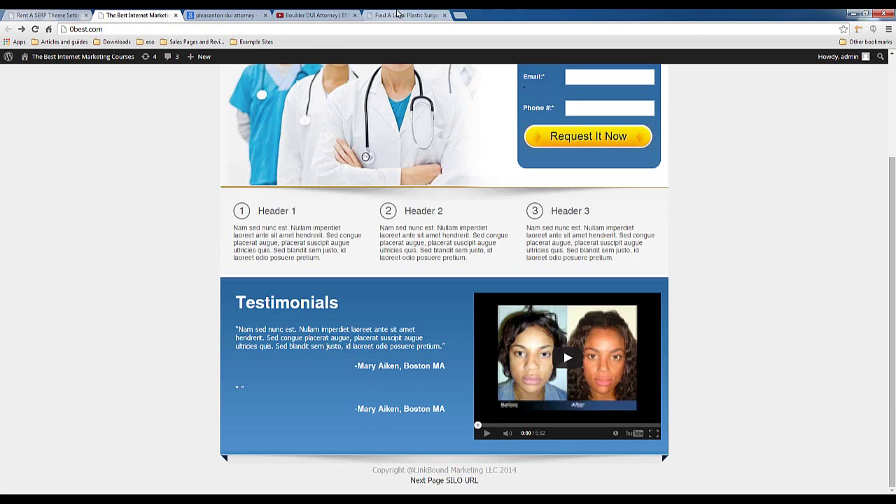
Follow the example site's footer silo links from its home page through Abdominoplasty Boston and Abdominoplasty New York to the Botox in Boston page
left_click(396, 14)
scroll(140, 338, "down", 1)
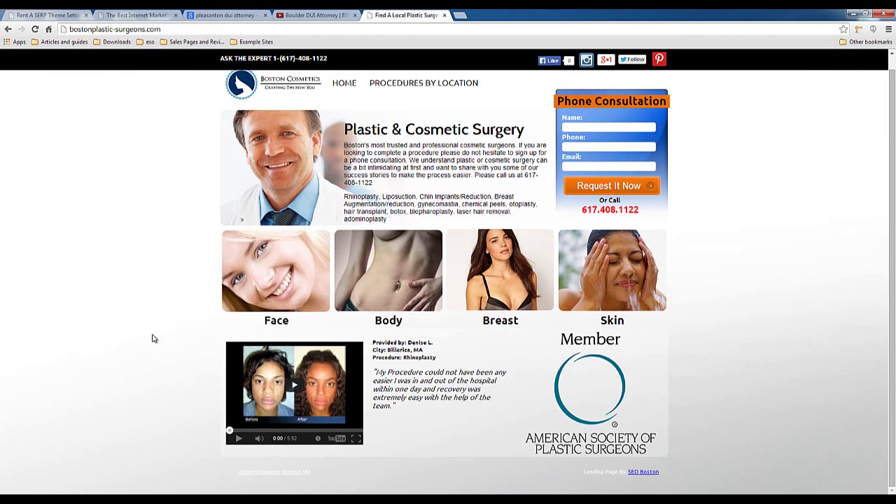
left_click(273, 474)
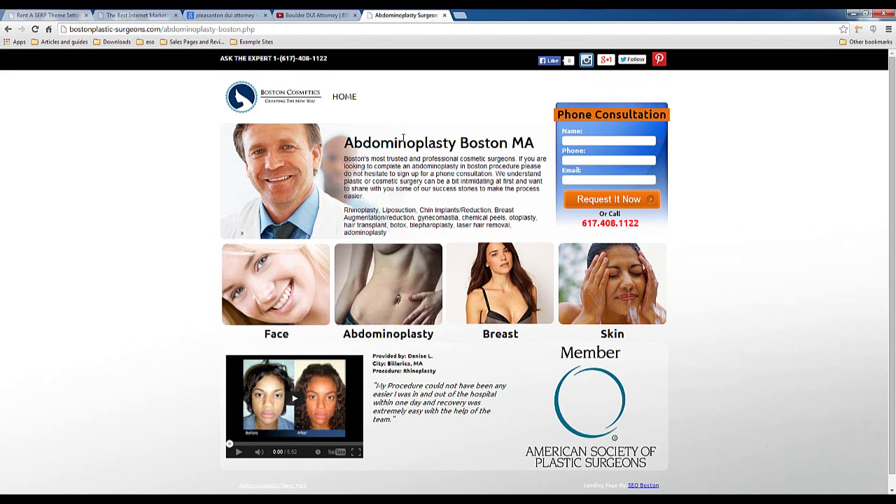
left_click_drag(344, 143, 541, 143)
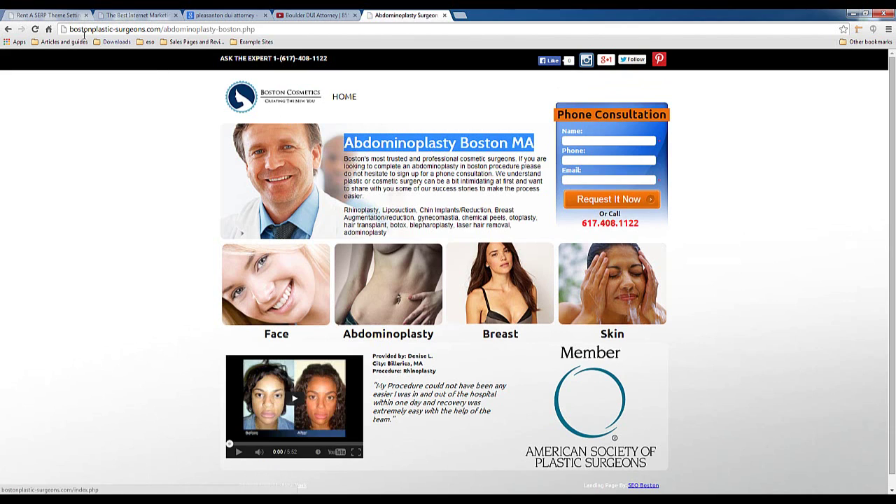
double_click(472, 144)
scroll(472, 143, "down", 1)
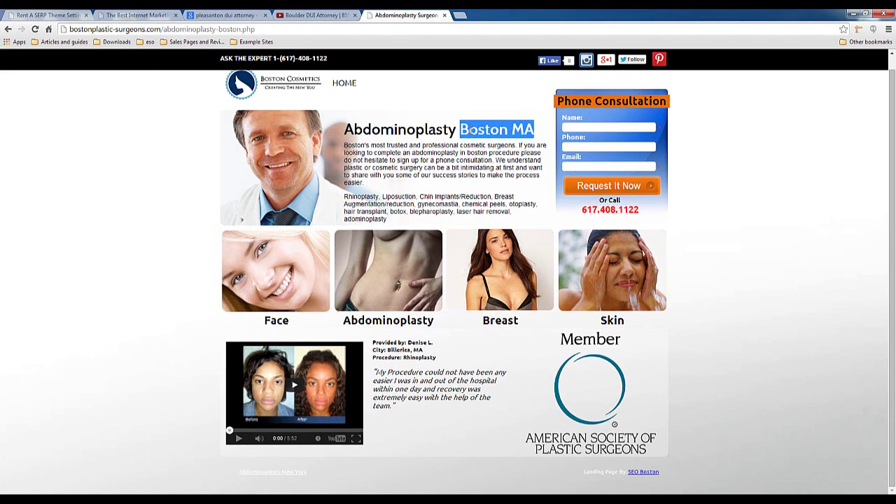
left_click(252, 474)
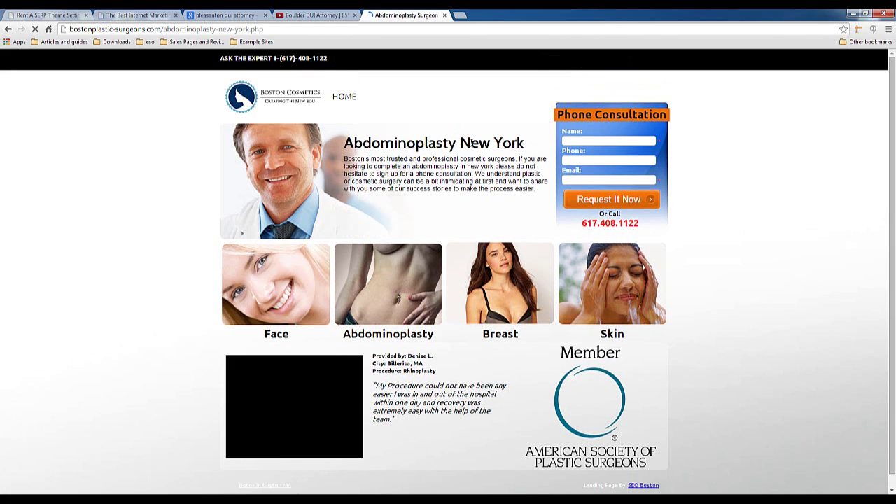
double_click(472, 144)
scroll(265, 481, "down", 1)
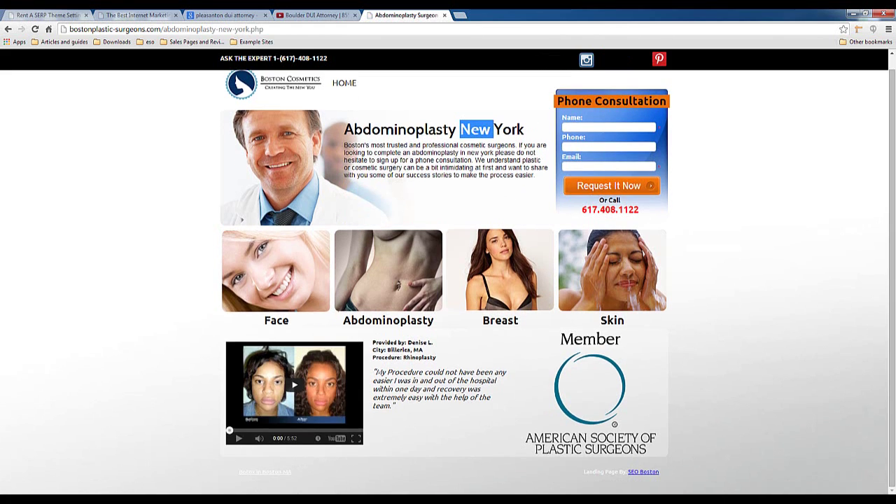
left_click(264, 474)
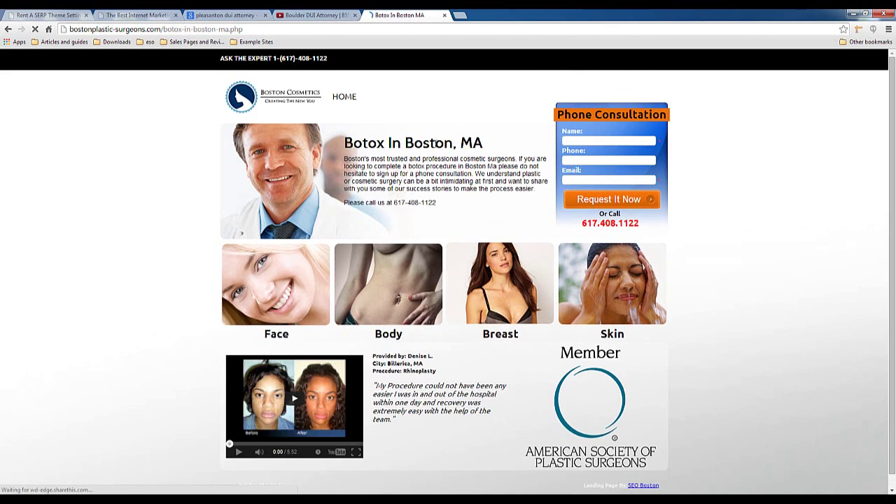
Examine the heading, intro paragraph, call-us line and footer silo link of the Botox In Boston, MA page
double_click(369, 144)
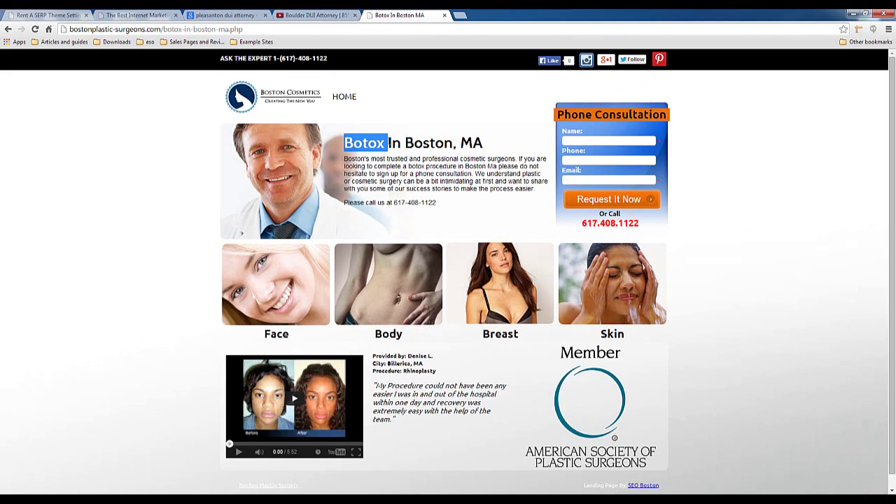
left_click_drag(388, 143, 490, 180)
left_click(346, 152)
triple_click(517, 184)
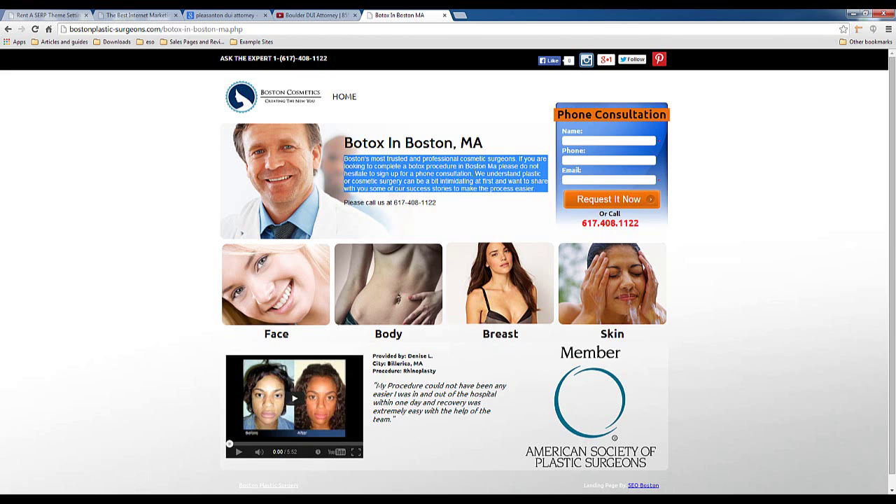
left_click_drag(343, 143, 475, 174)
left_click(390, 147)
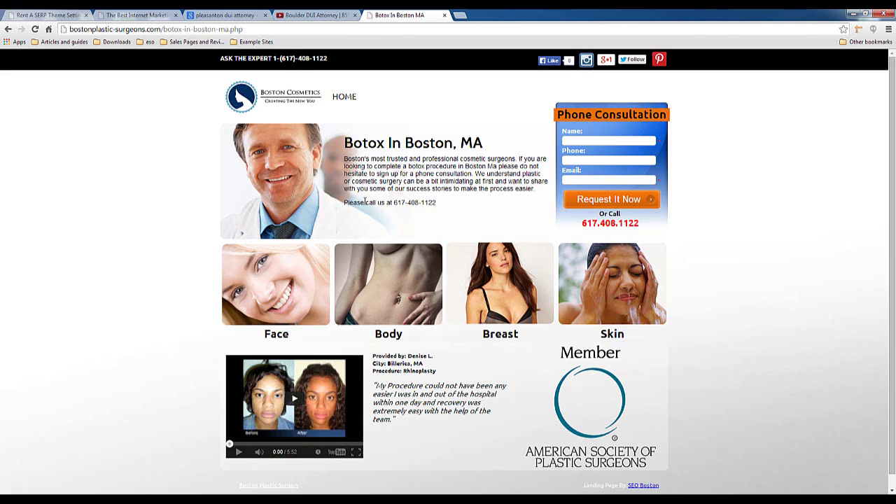
left_click_drag(365, 202, 452, 207)
triple_click(413, 203)
left_click(413, 203)
scroll(411, 201, "down", 1)
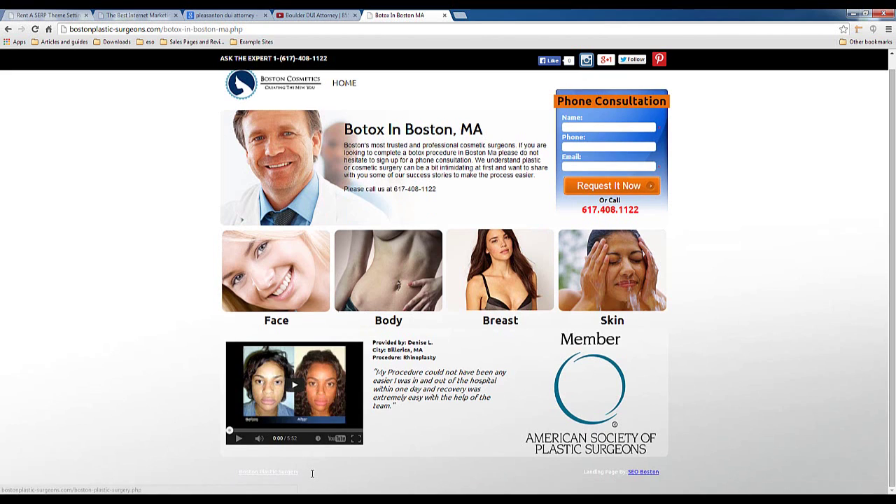
triple_click(312, 473)
left_click(308, 475)
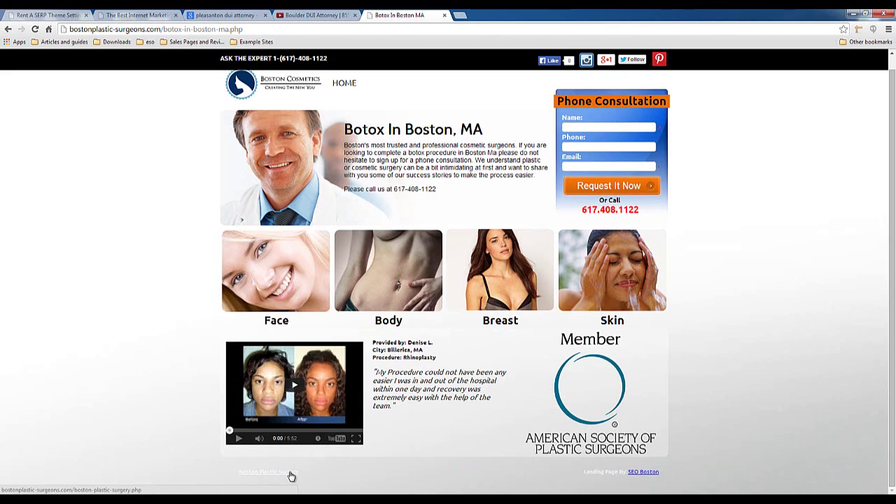
Jot the silo chain "Page -> Page 2 -> Page 3 ->" in a new Notepad note and discard it without saving
key("super")
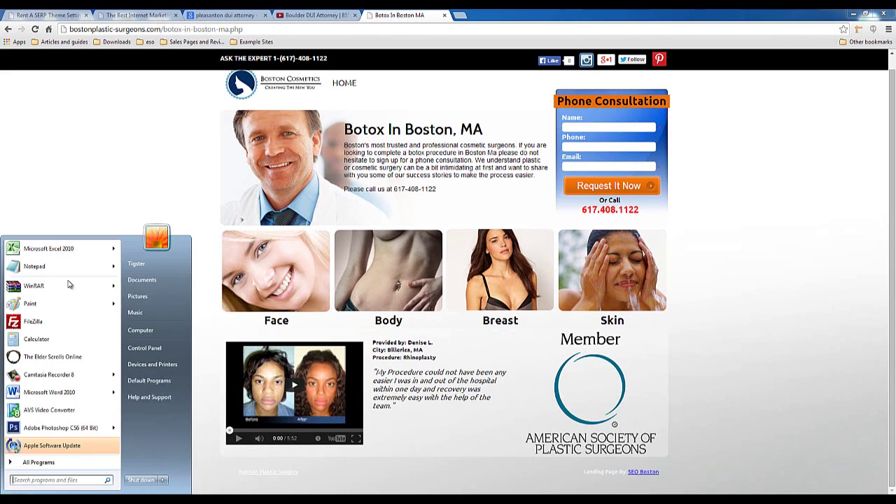
left_click(62, 271)
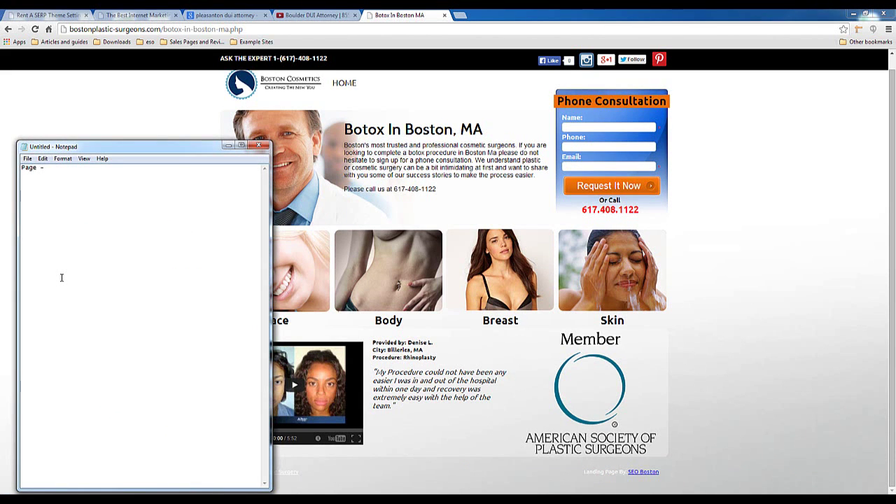
type("Page -> Page 2 -> Page 3 ->")
left_click_drag(145, 173, 33, 171)
left_click_drag(84, 180, 166, 183)
left_click(260, 146)
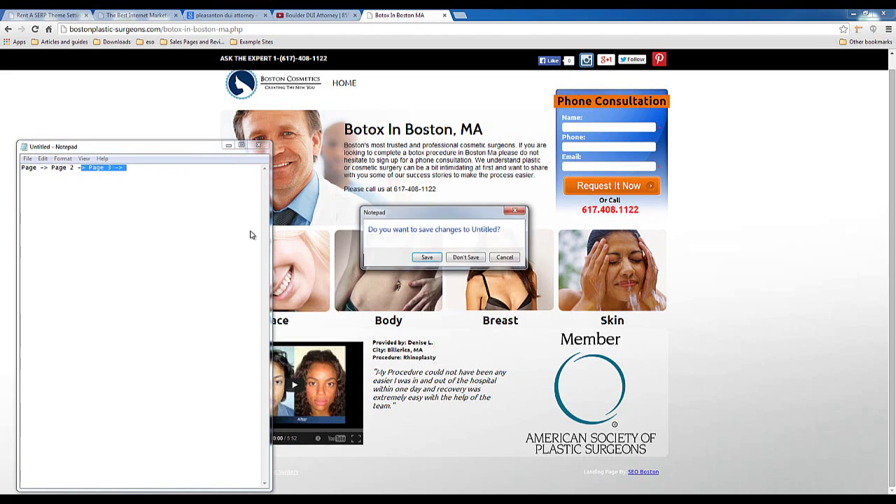
left_click(465, 257)
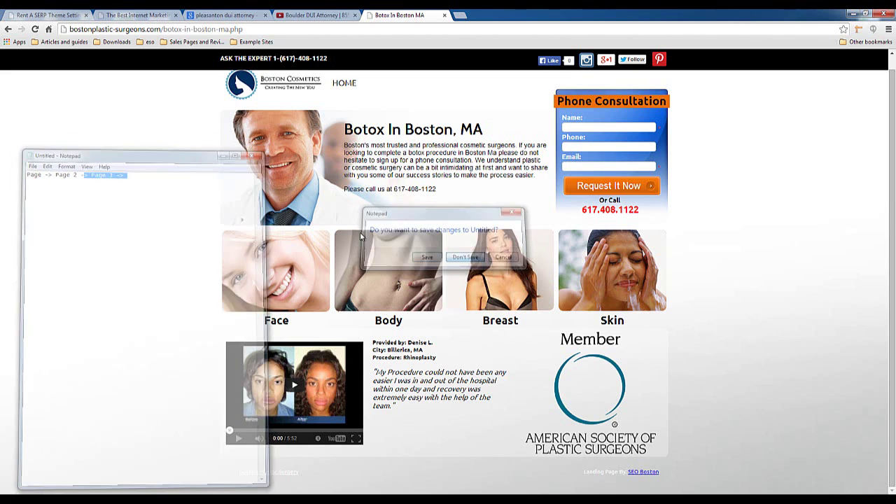
Return to the Rent A SERP theme settings in WordPress and open the Thank you page section
left_click(132, 13)
left_click(55, 14)
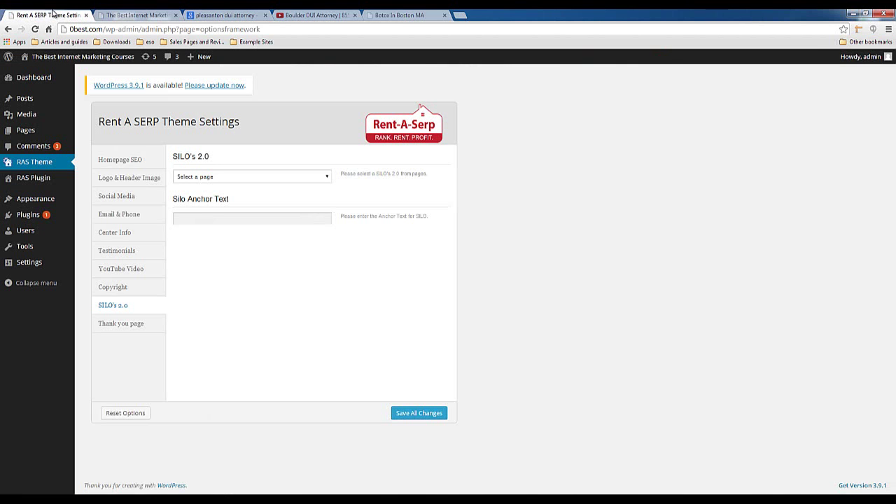
left_click(118, 334)
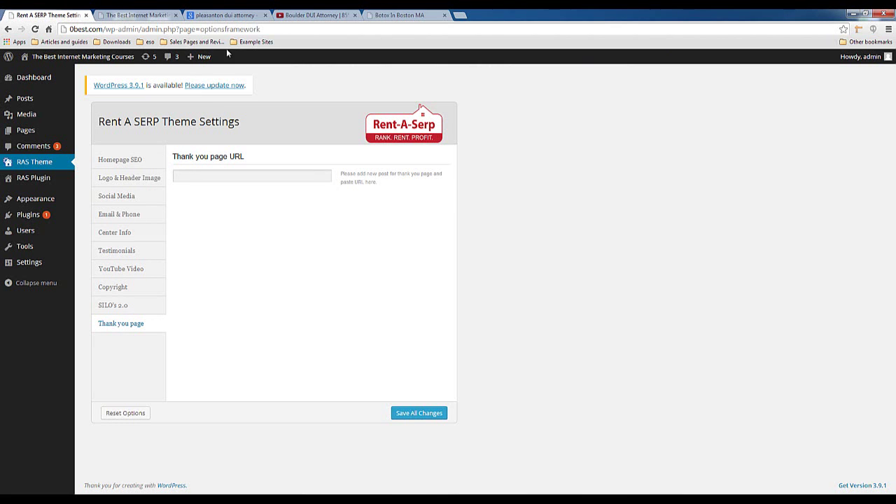
Search Google for "sample thank you webpage"
left_click(207, 16)
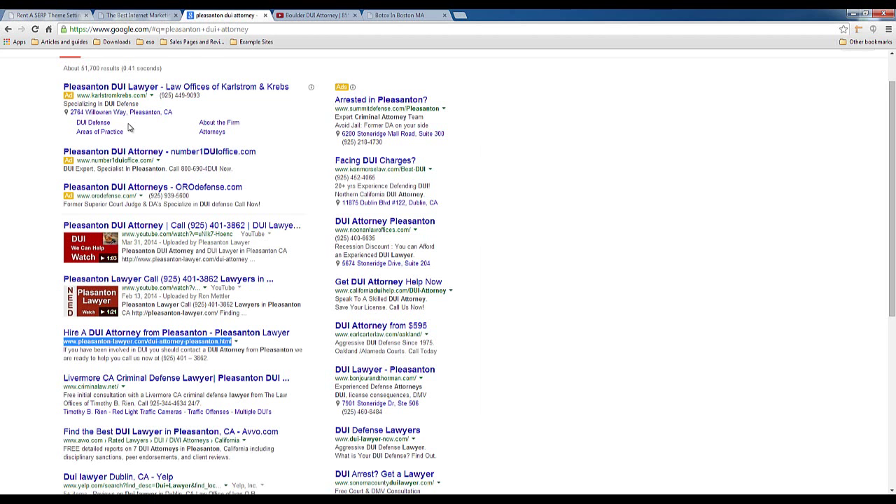
scroll(131, 126, "up", 1)
left_click(144, 63)
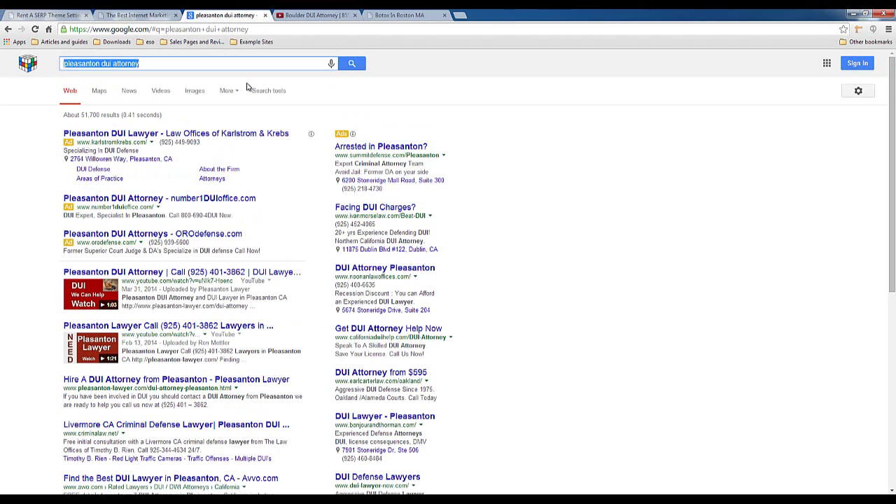
type("samp")
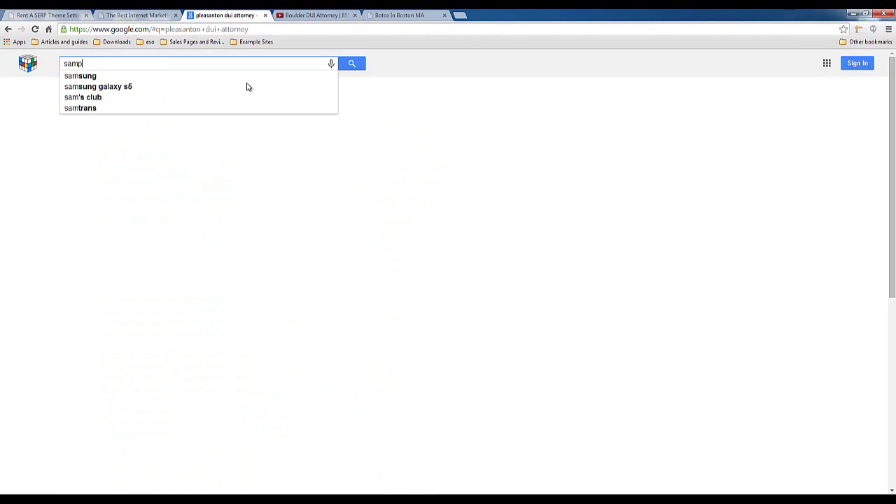
type("le thank you")
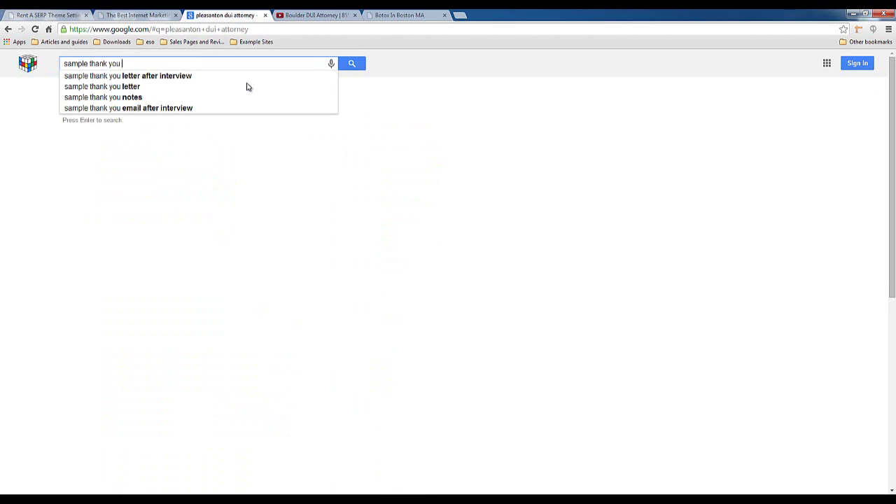
type(" page")
key("BackSpace")
key("BackSpace")
key("BackSpace")
key("BackSpace")
key("BackSpace")
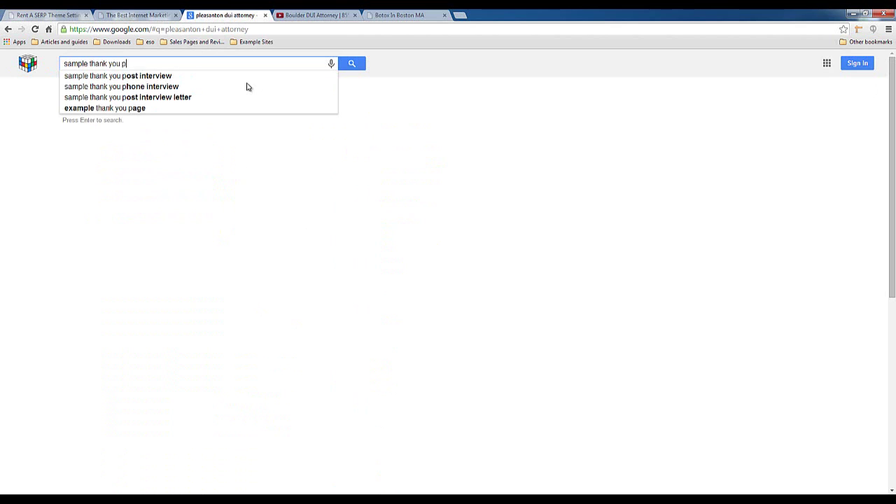
type("w")
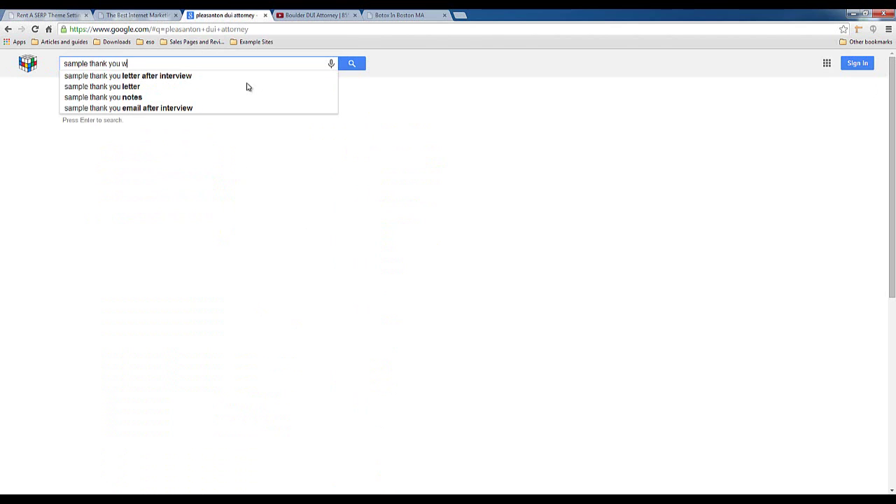
type("ebpage")
key("Return")
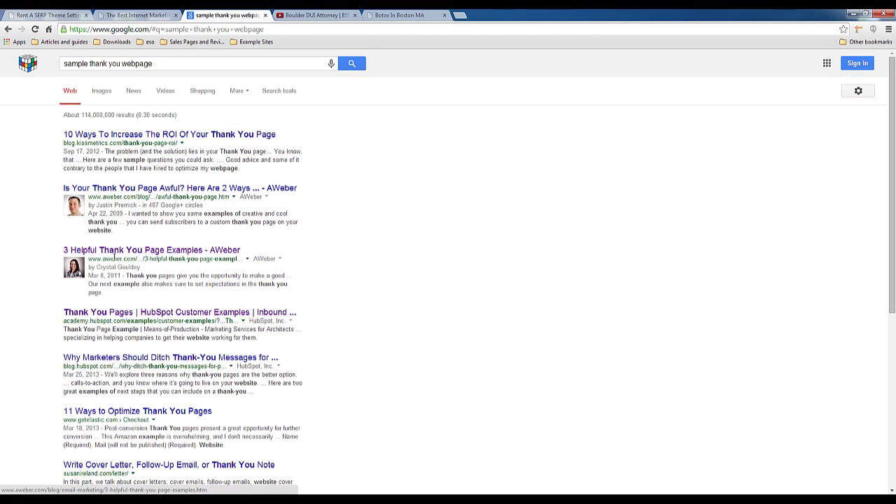
Open AWeber's "3 Helpful Thank You Page Examples" article and copy the link address of the Wilmington example's full thank you page
left_click(120, 252)
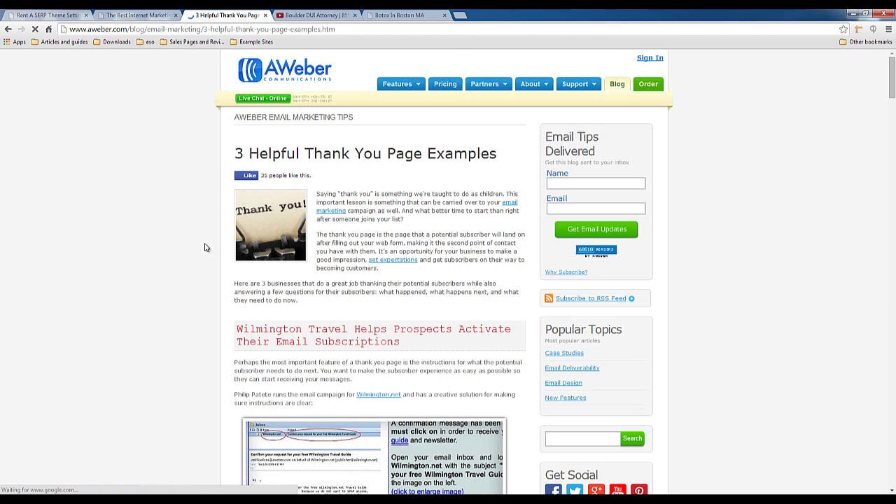
scroll(267, 347, "down", 2)
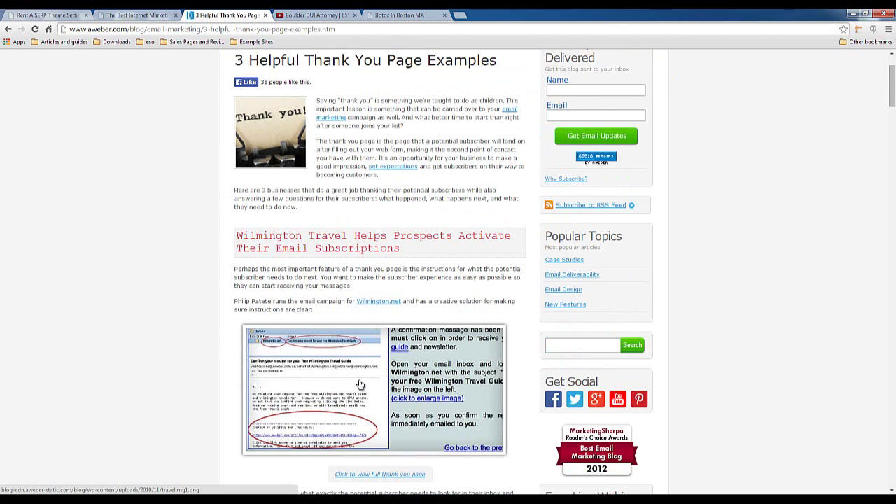
scroll(364, 388, "down", 1)
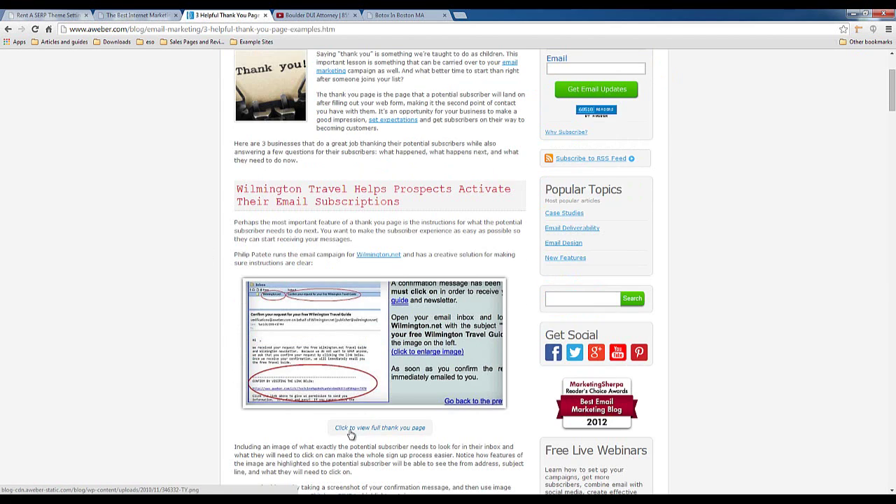
right_click(350, 429)
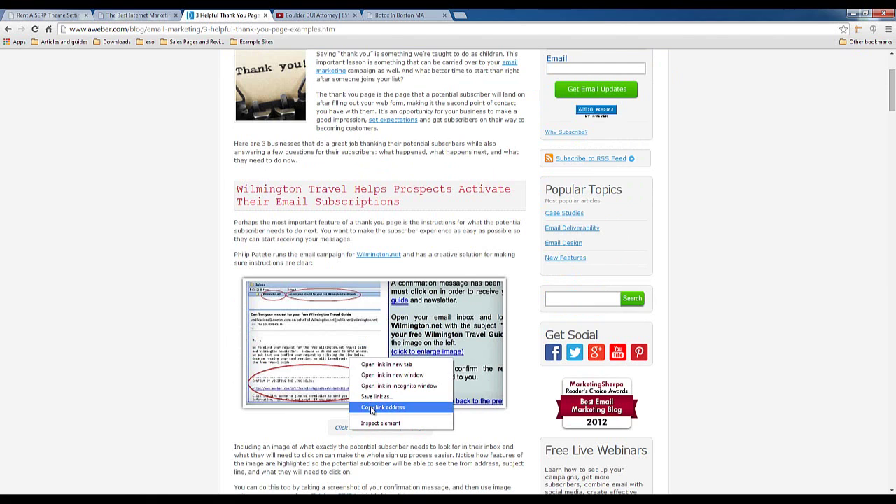
left_click(372, 408)
Paste the copied AWeber example link as the theme's Thank you page URL
left_click(47, 16)
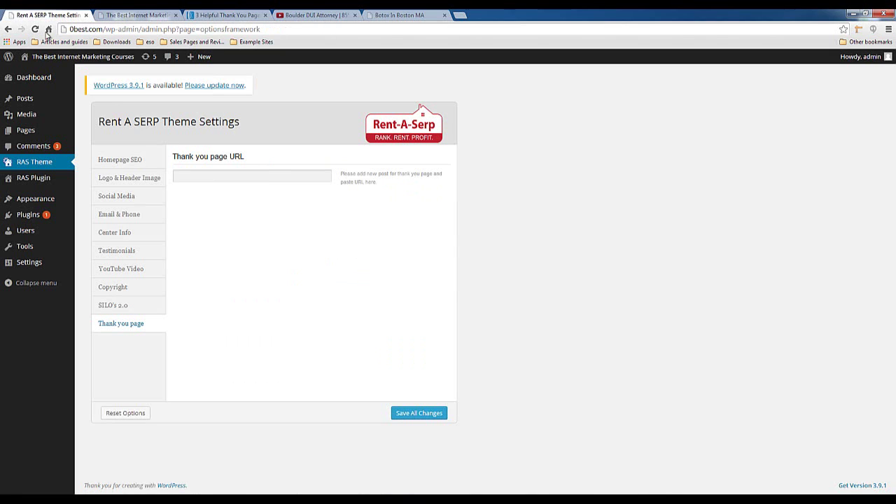
right_click(269, 179)
left_click(302, 236)
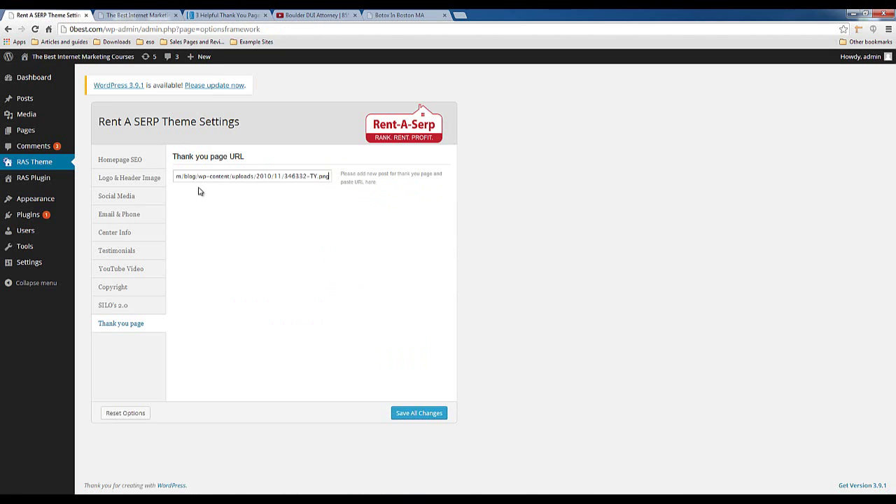
Examine the pasted thank you page URL, including its uploads path and file extension
left_click_drag(160, 176, 304, 176)
left_click(230, 176)
left_click_drag(231, 176, 376, 182)
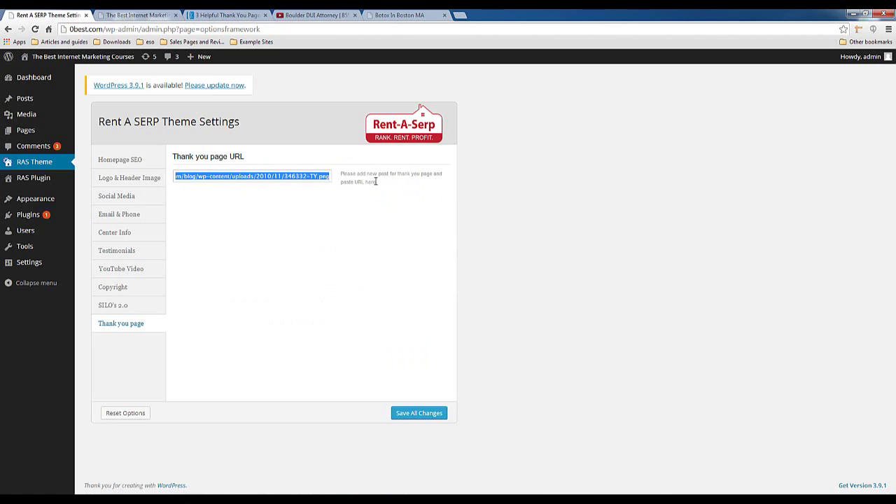
left_click(324, 178)
left_click_drag(318, 177, 357, 177)
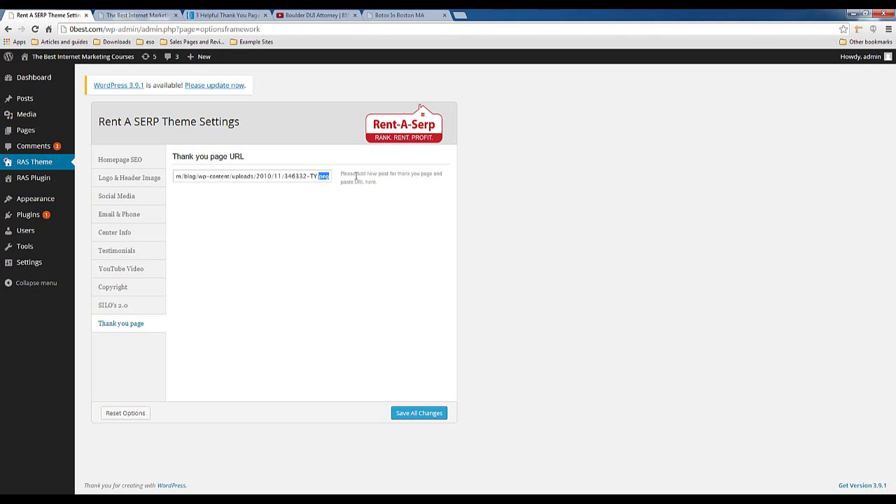
left_click_drag(286, 176, 342, 179)
left_click(320, 180)
double_click(241, 177)
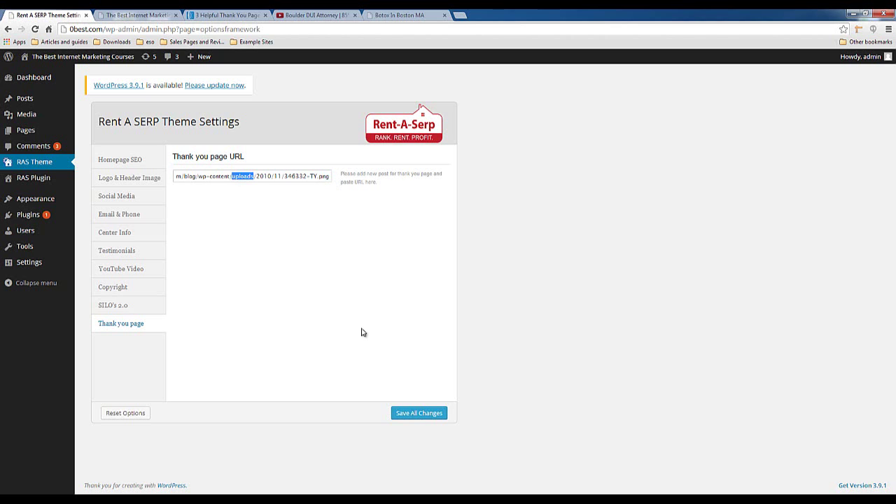
Save all theme changes and check the full address in the Thank you page URL setting
left_click(396, 419)
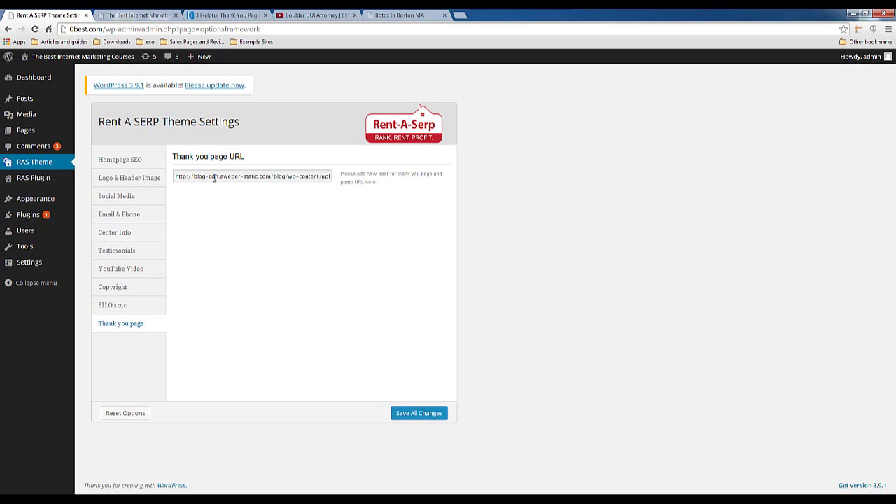
left_click_drag(177, 178, 315, 190)
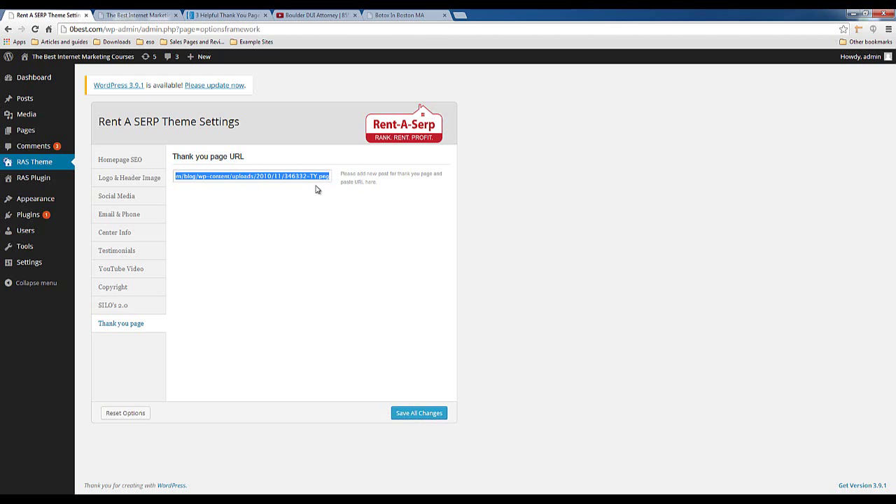
left_click(308, 176)
Review the estimate form, the three header blocks and both testimonials on the live 0best.com page
left_click(136, 15)
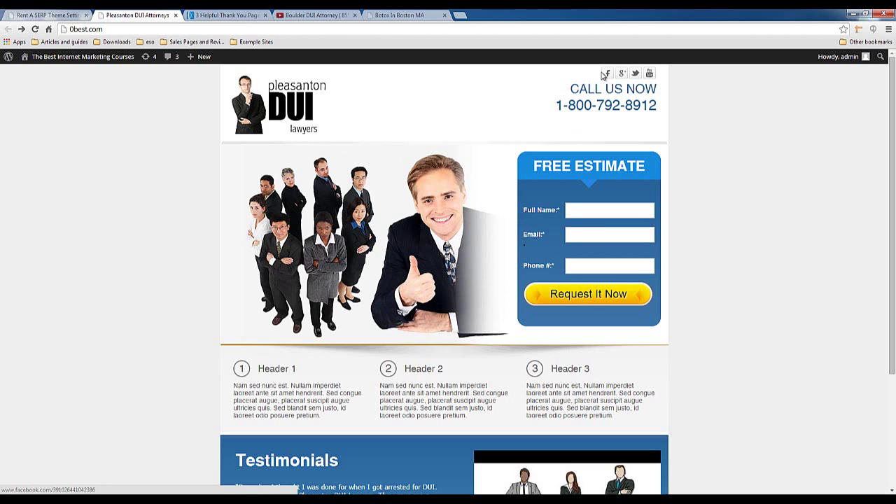
scroll(490, 168, "down", 3)
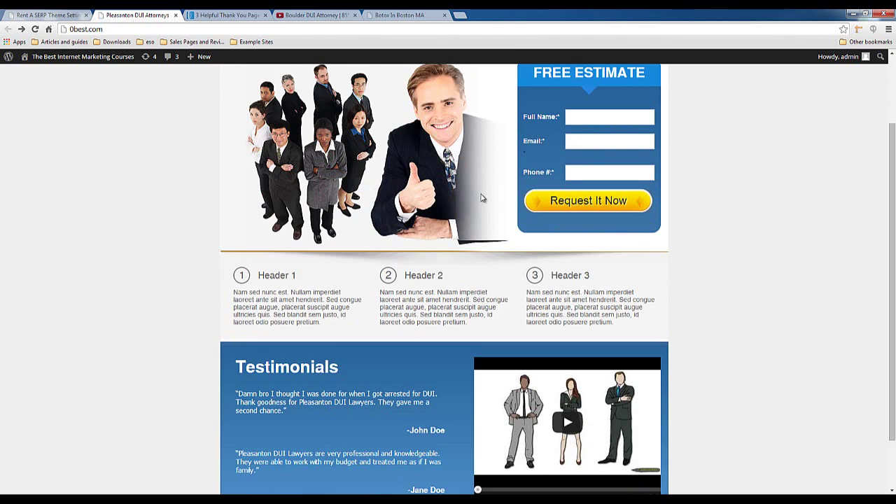
scroll(403, 237, "down", 2)
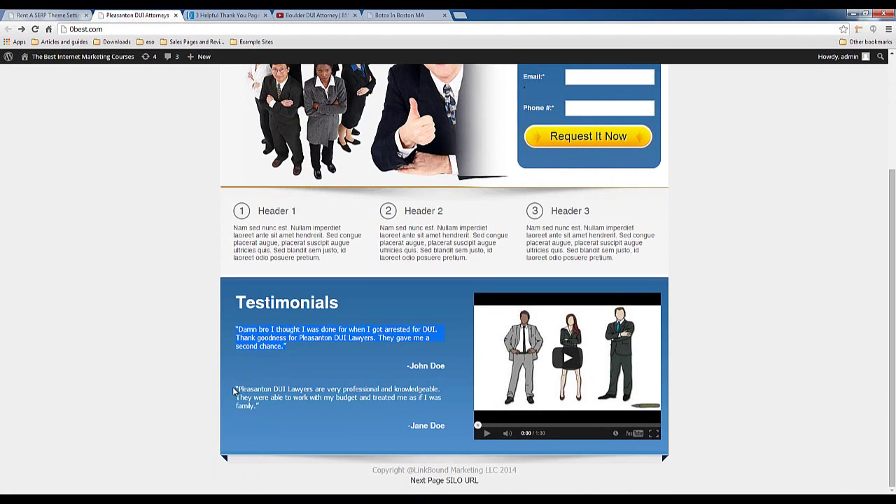
left_click_drag(234, 392, 261, 408)
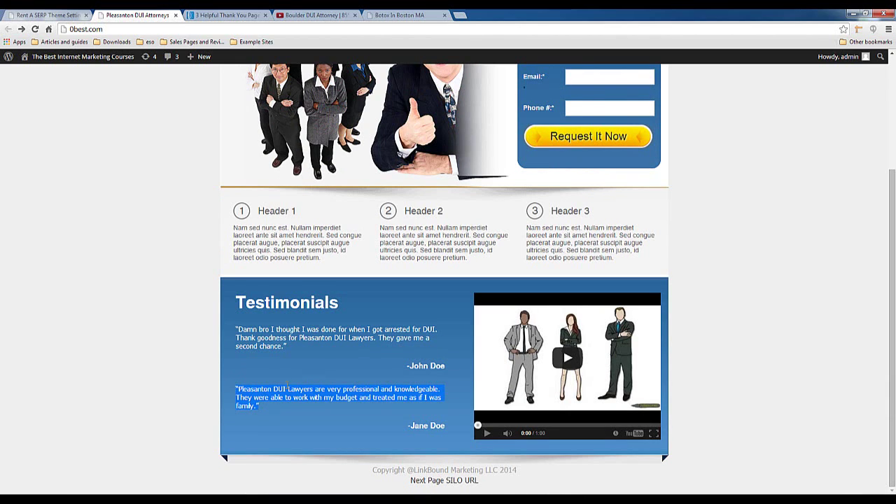
Play the embedded video on the live page briefly, stop it, and look over the page's other sections
left_click(555, 365)
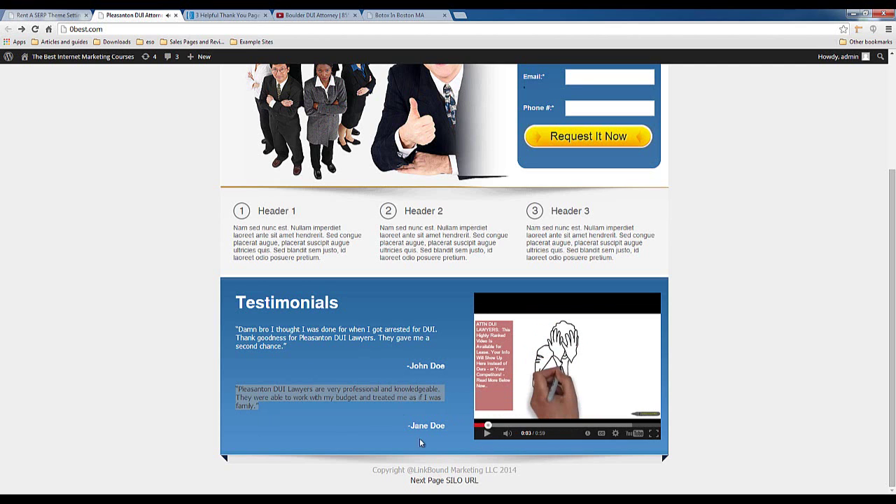
scroll(337, 379, "up", 2)
scroll(331, 379, "down", 2)
scroll(322, 412, "up", 3)
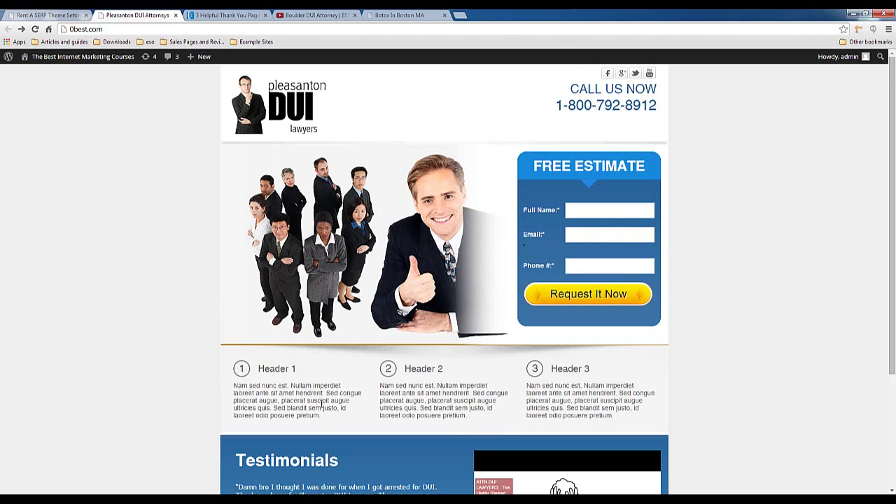
scroll(327, 376, "down", 1)
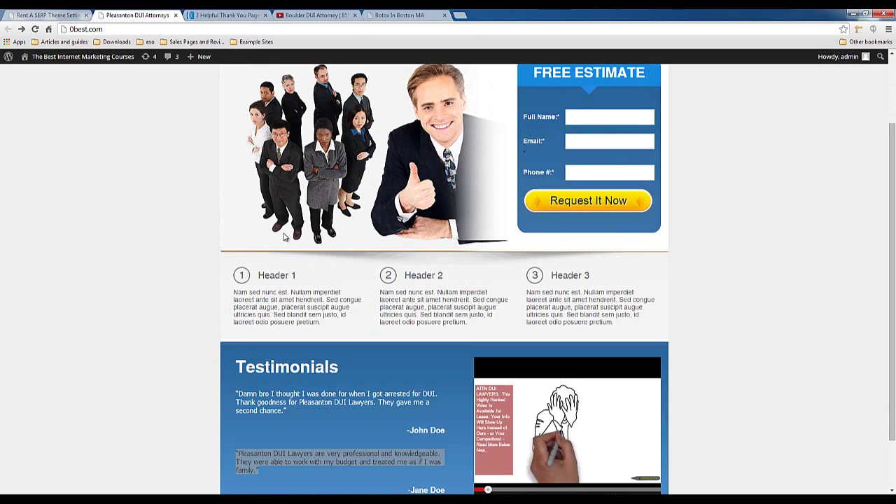
scroll(286, 238, "up", 1)
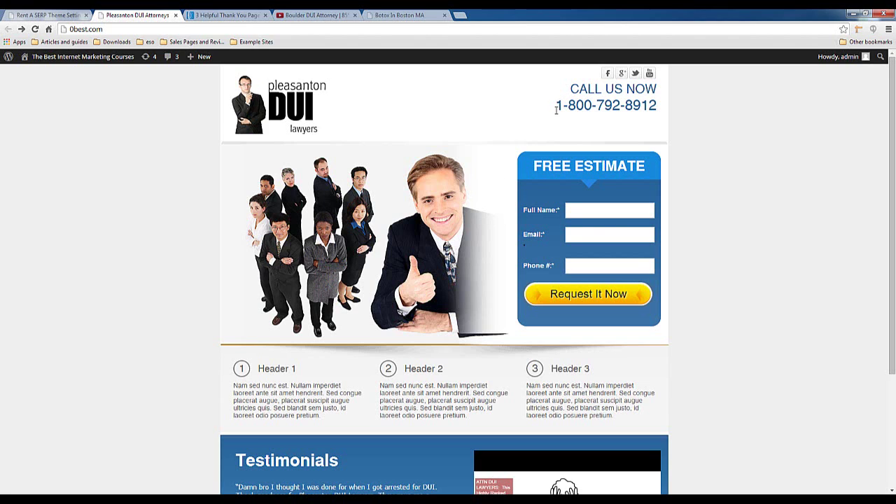
Check the social icons and call-us phone line in the live page's header, and return to the Thank you page settings
left_click_drag(555, 109, 527, 93)
left_click(678, 105)
triple_click(528, 89)
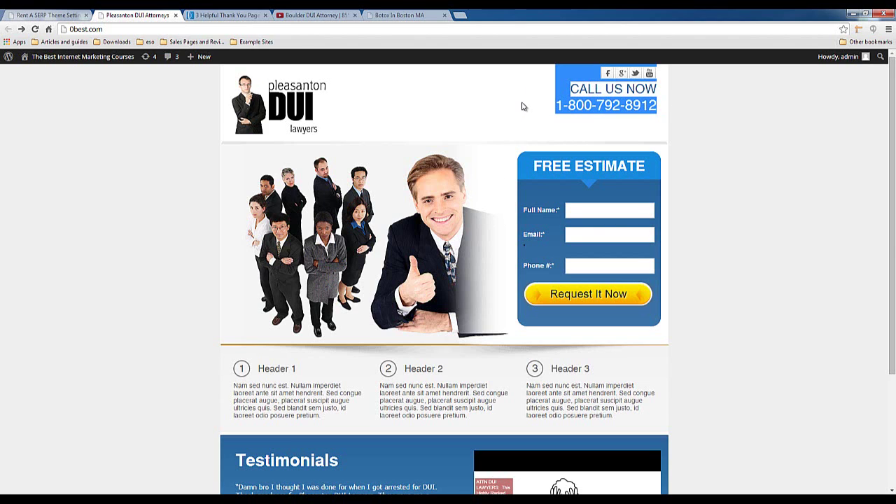
left_click(523, 107)
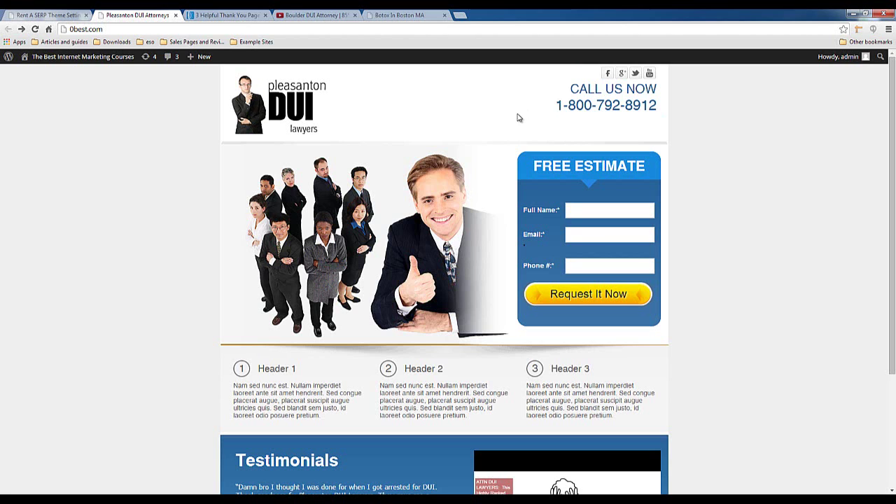
left_click(66, 15)
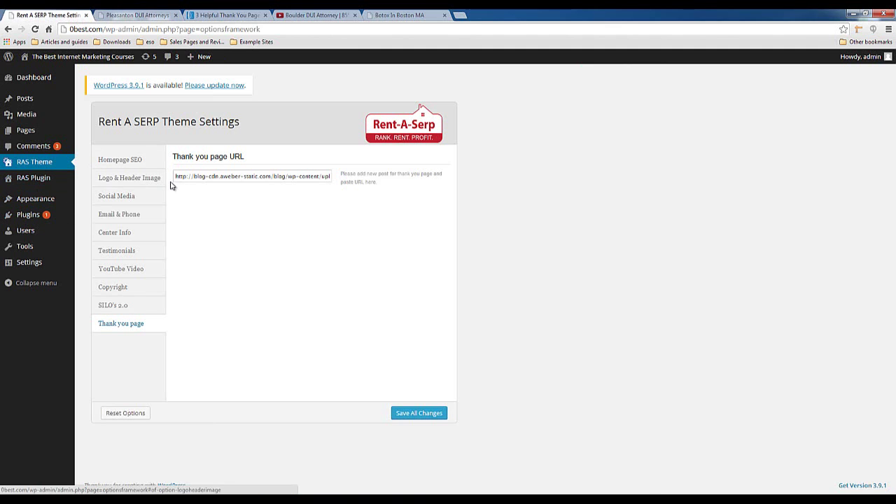
Open the Rent-A-Serp plugin settings and look at the live Pleasanton DUI lawyers page
left_click(44, 184)
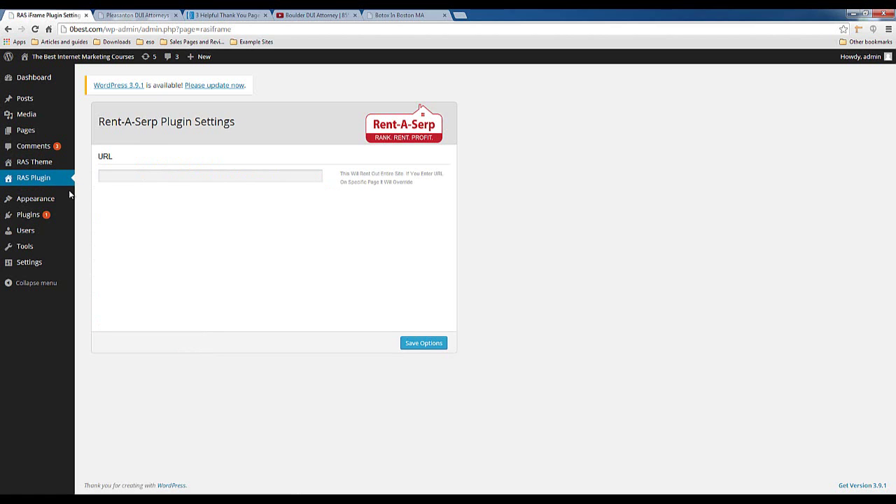
left_click(159, 15)
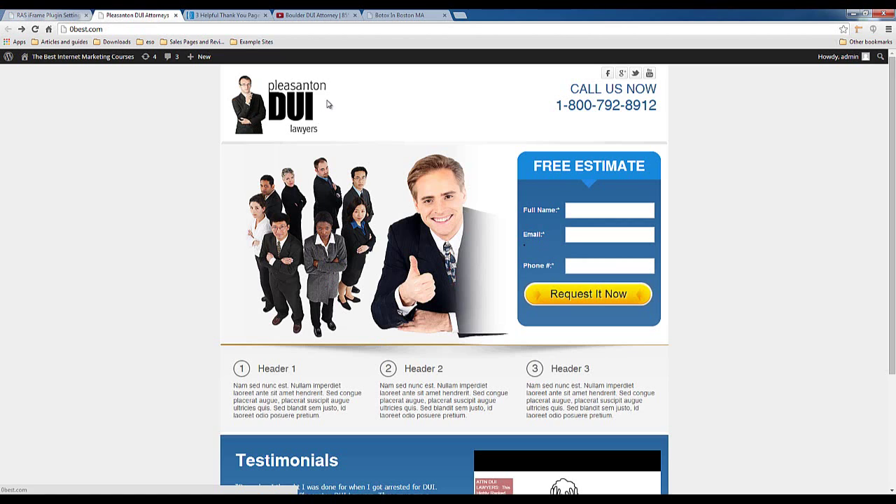
Search Google for "pleasanton dui lawyers" in place of the Botox in Boston page
left_click_drag(399, 15, 252, 15)
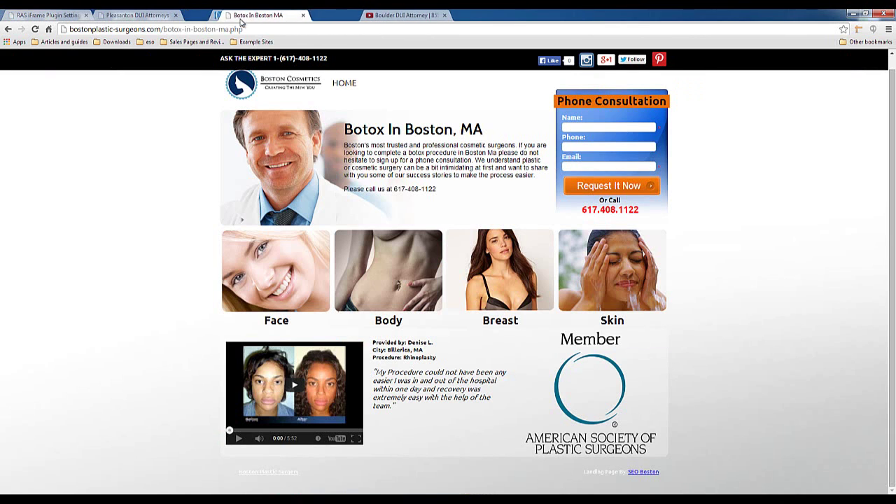
left_click(238, 30)
type("pleasan")
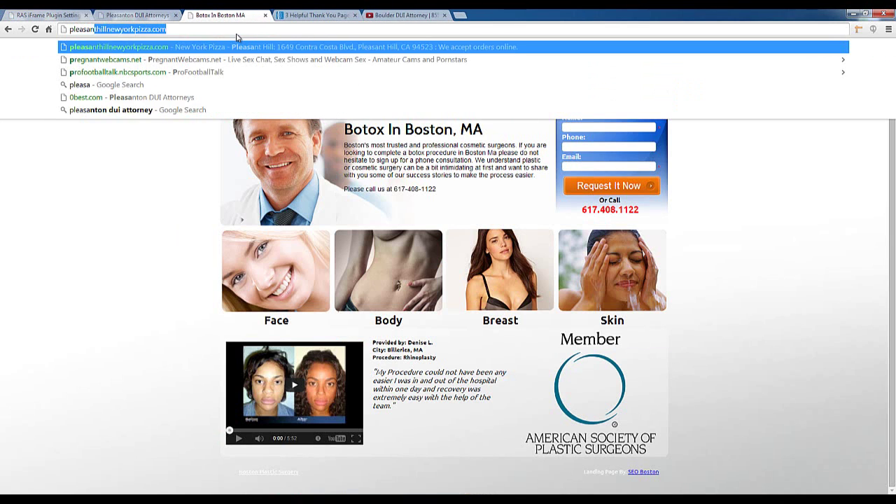
type("ton dui lawyers")
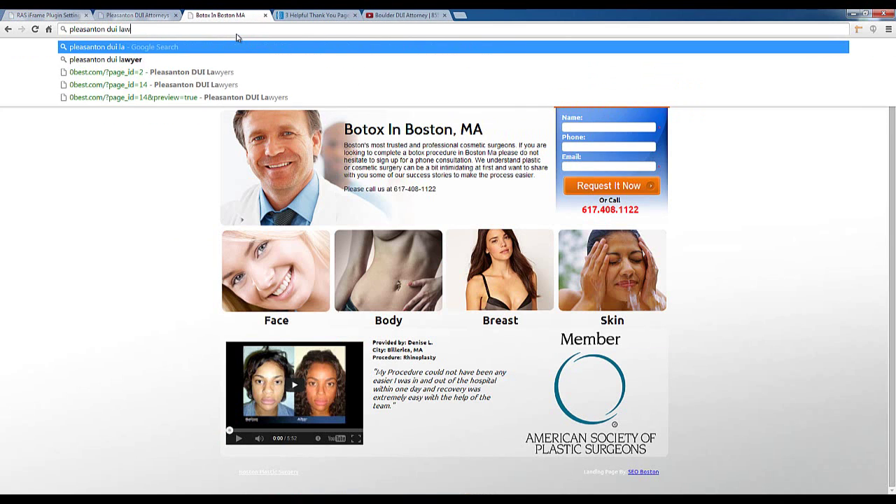
key("Return")
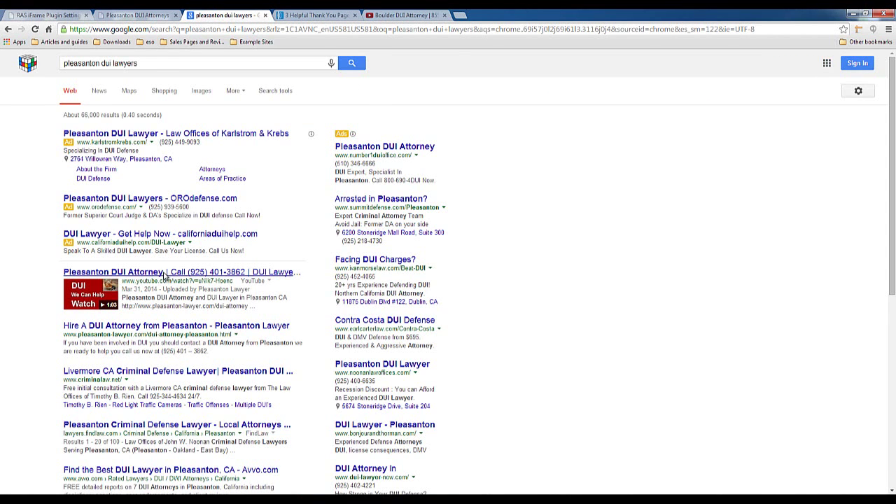
Look through the search results for a local DUI lawyer's site and open number1duioffice.com
scroll(161, 280, "down", 3)
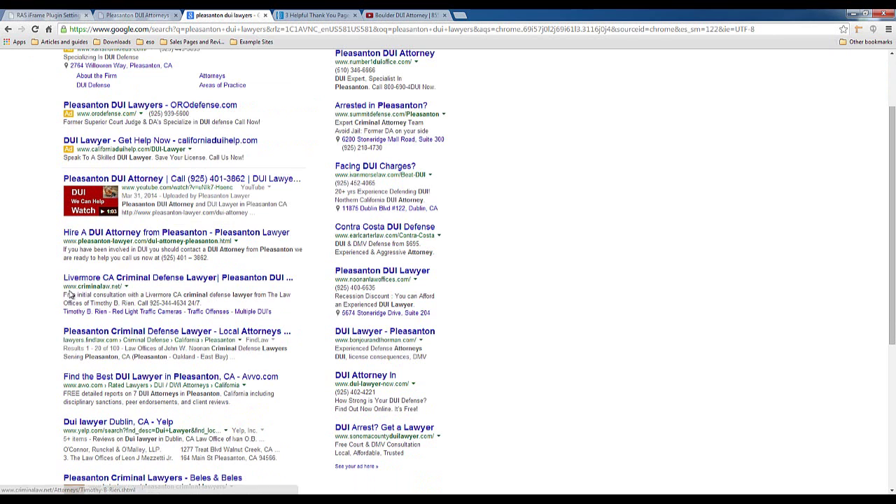
scroll(105, 336, "down", 6)
scroll(103, 358, "down", 3)
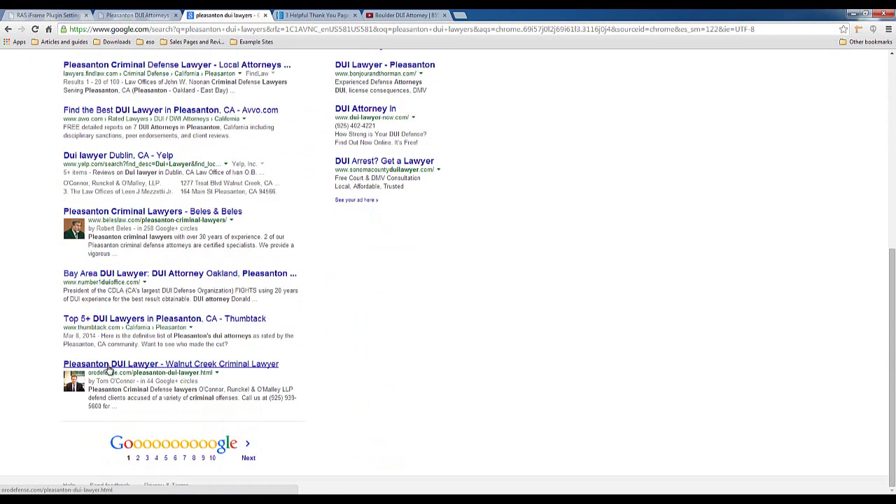
left_click(80, 278)
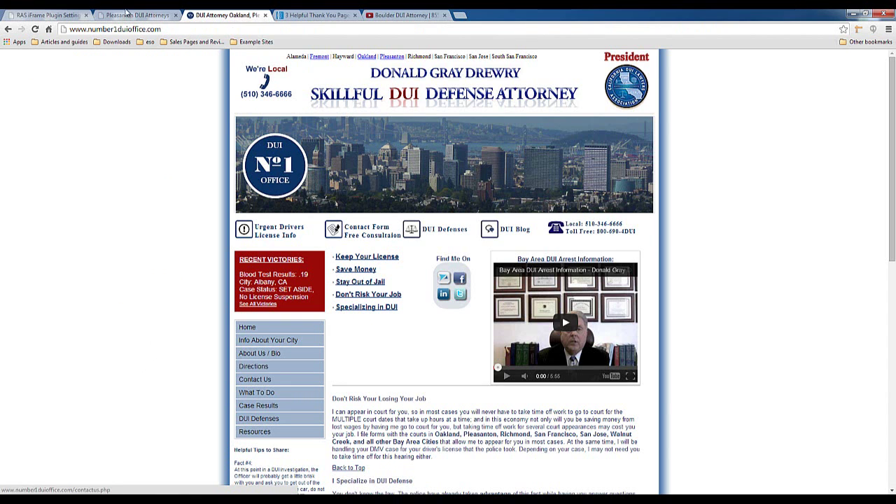
Compare the live 0best.com landing page with the number1duioffice.com site and its social links
left_click(140, 15)
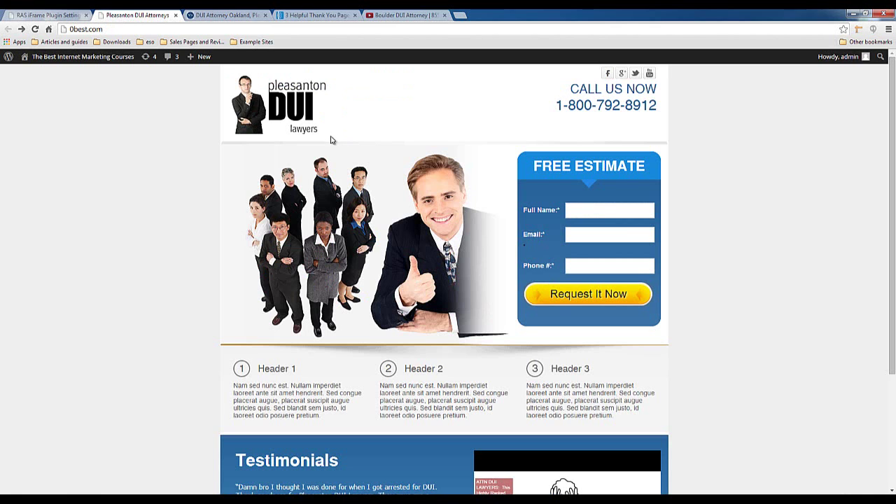
left_click(213, 15)
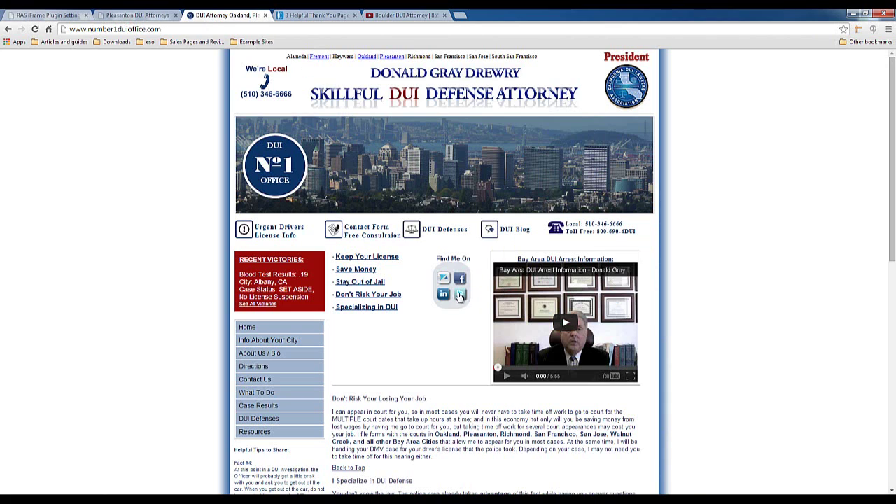
left_click_drag(436, 259, 463, 256)
left_click(429, 259)
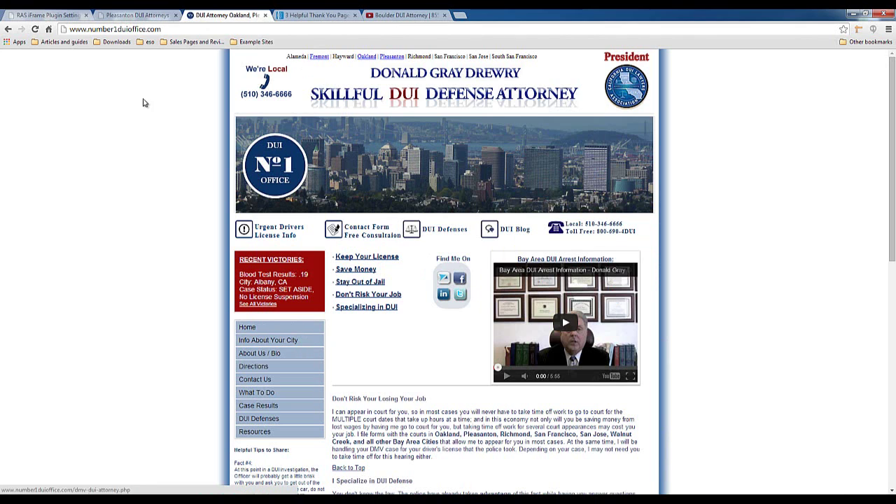
left_click(154, 29)
right_click(154, 29)
left_click(168, 62)
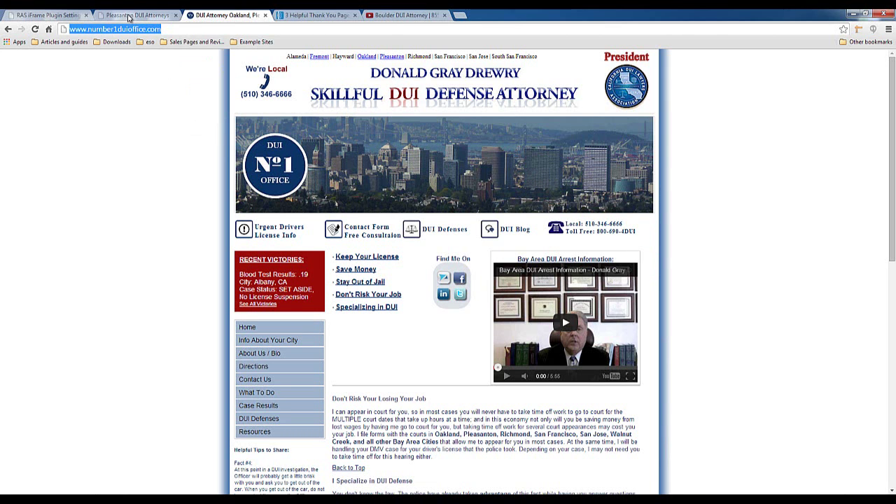
left_click(130, 15)
left_click(44, 15)
left_click(198, 176)
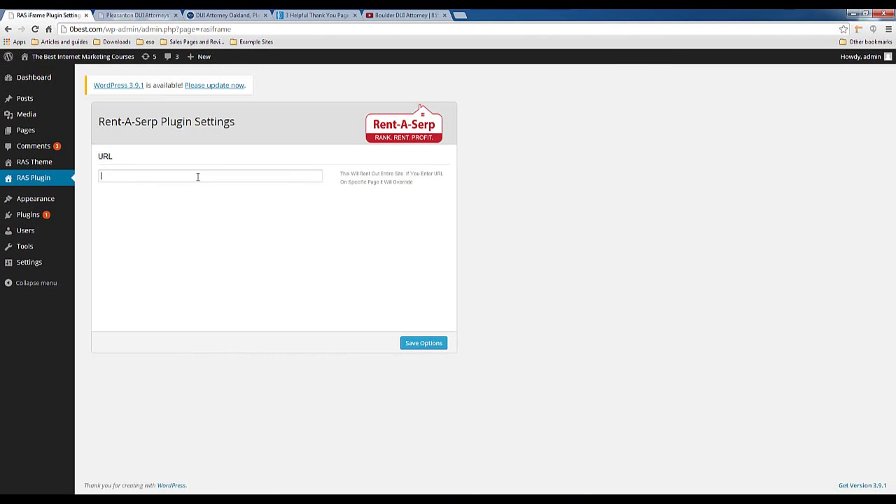
right_click(198, 177)
left_click(220, 231)
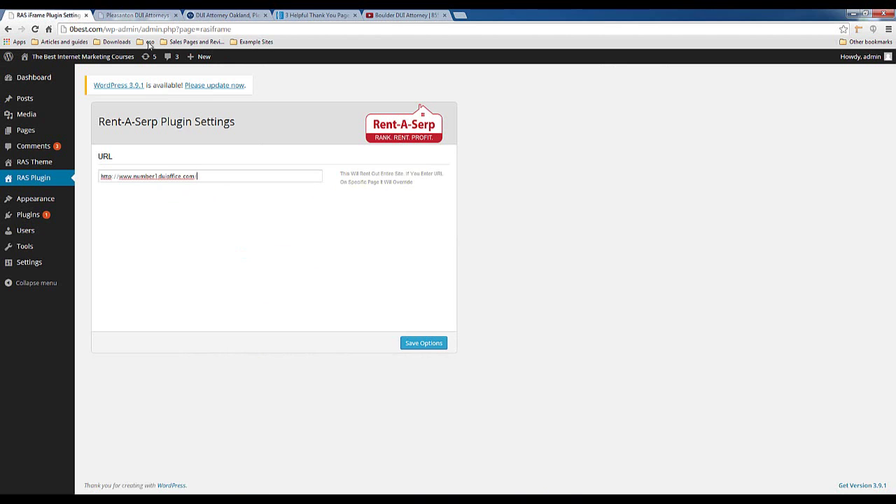
Compare the live page with the attorney's site once more and save the Rent-A-Serp plugin options
left_click(142, 14)
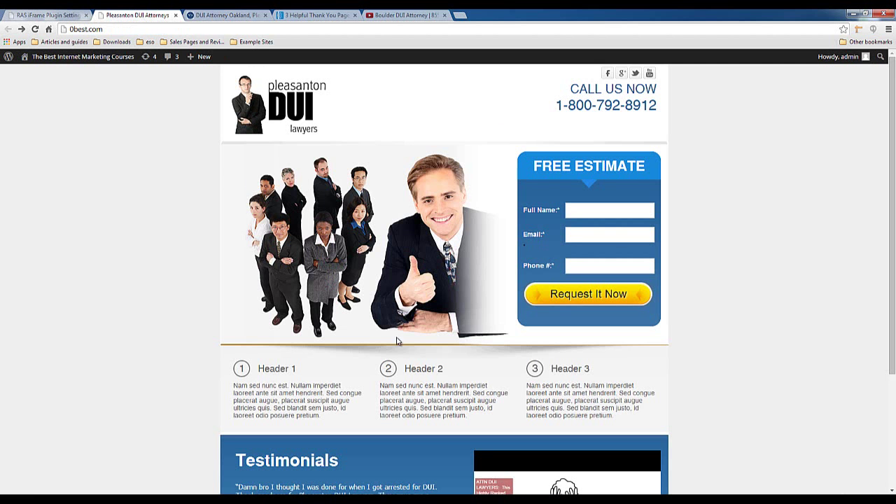
left_click(224, 15)
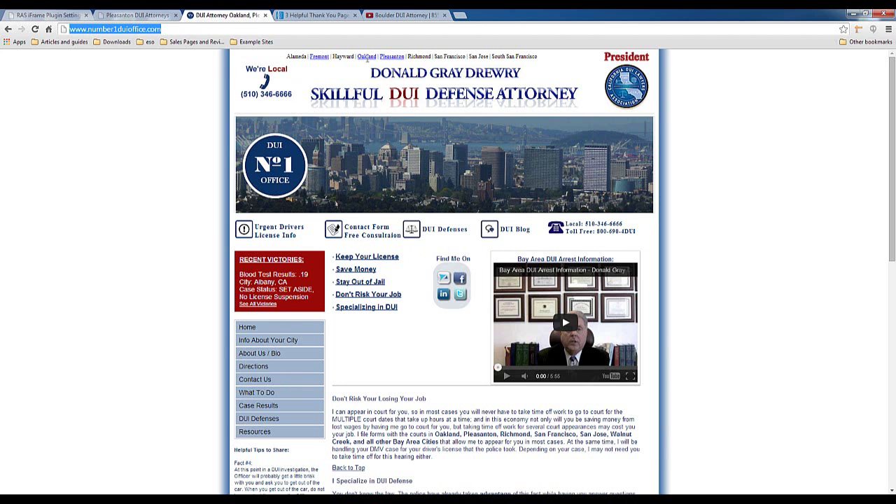
left_click(70, 17)
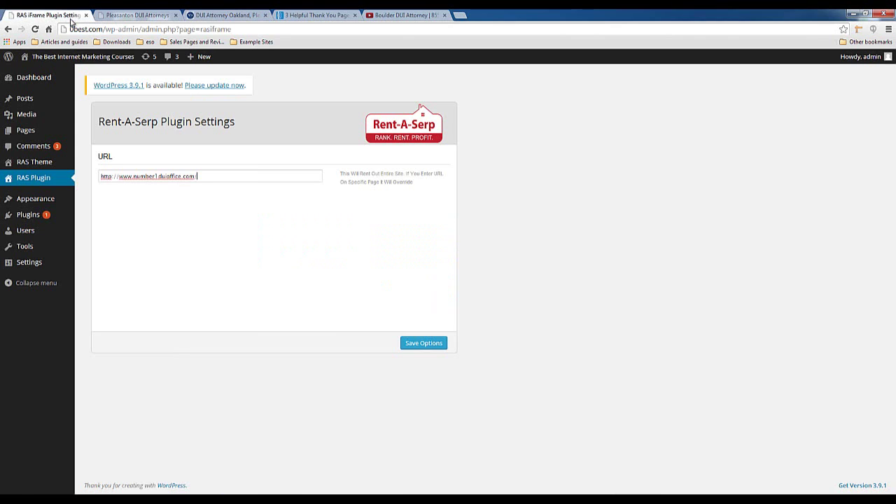
double_click(172, 86)
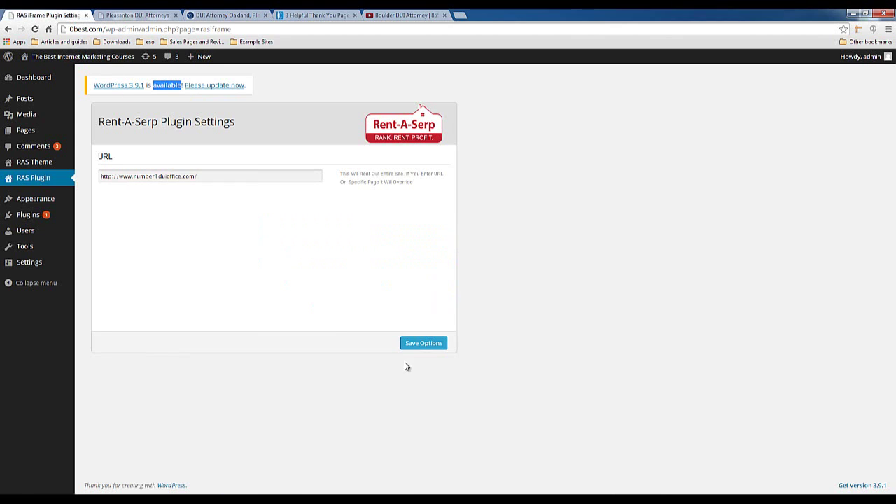
left_click(426, 342)
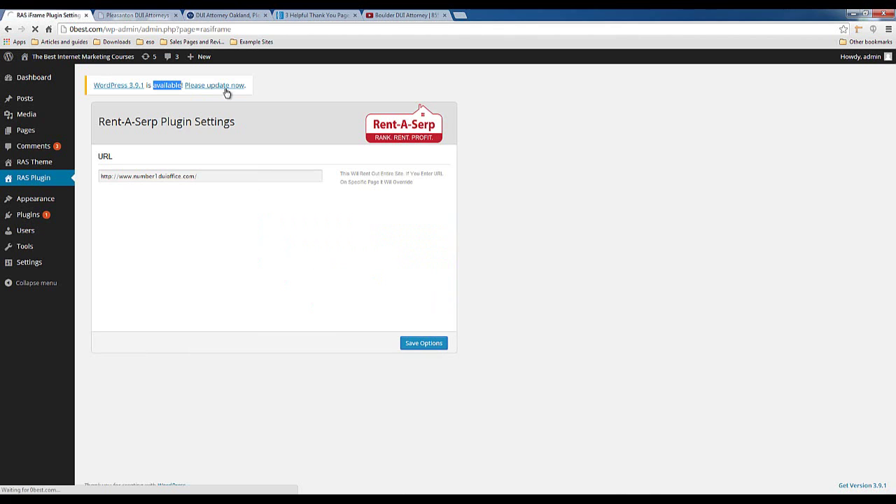
Reload the live 0best.com page and check it against the attorney's original site and the plugin's URL setting
left_click(126, 15)
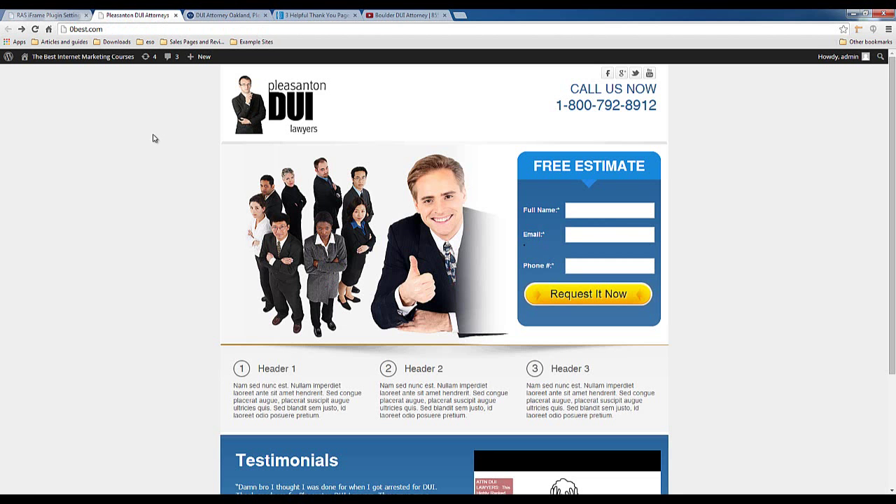
right_click(154, 138)
left_click(175, 166)
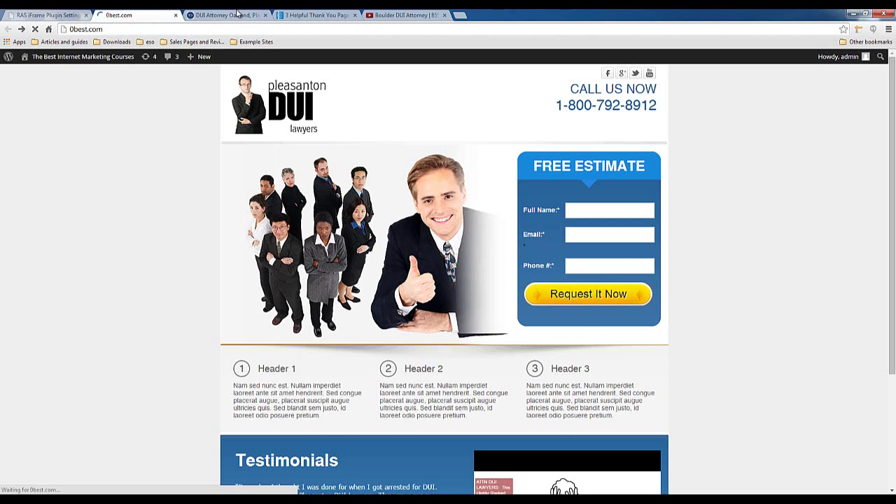
left_click(236, 12)
left_click(99, 14)
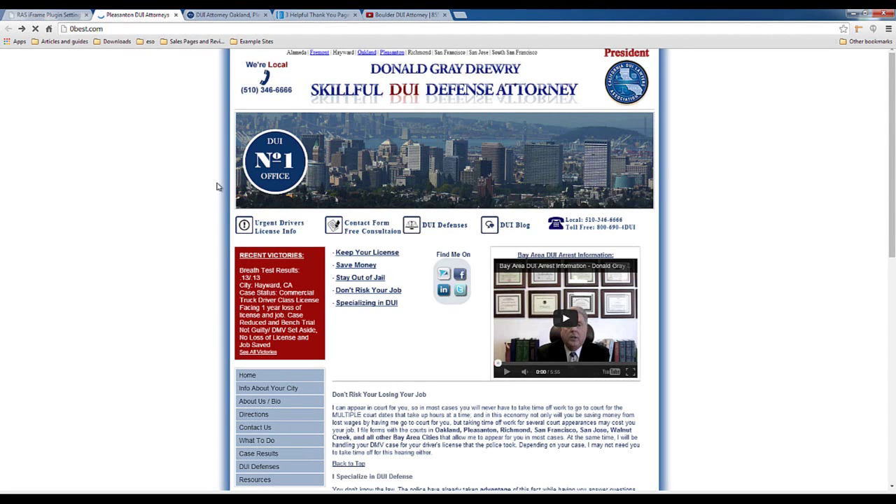
left_click(50, 16)
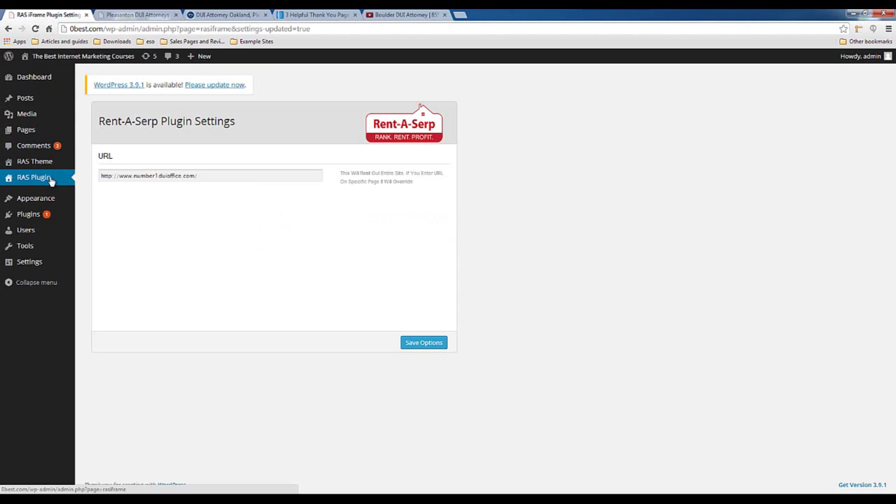
left_click(142, 17)
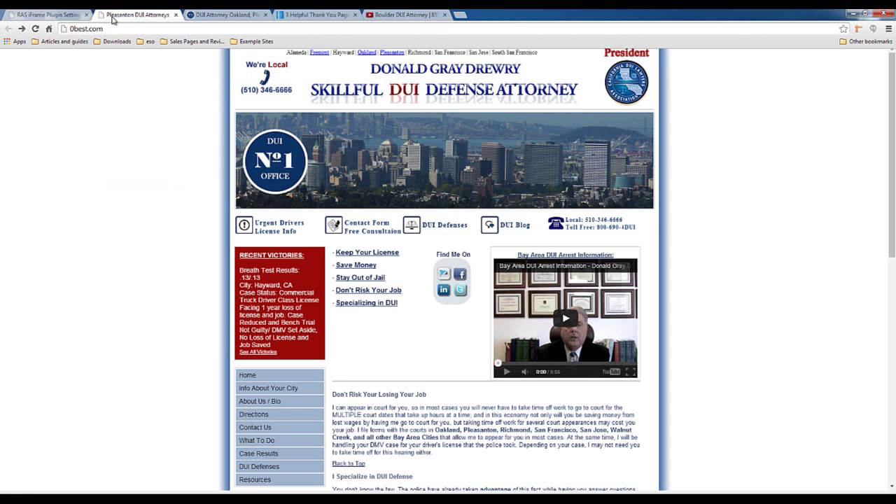
Clear the URL in the Rent-A-Serp plugin settings and save the options
left_click(75, 16)
left_click_drag(263, 176, 18, 183)
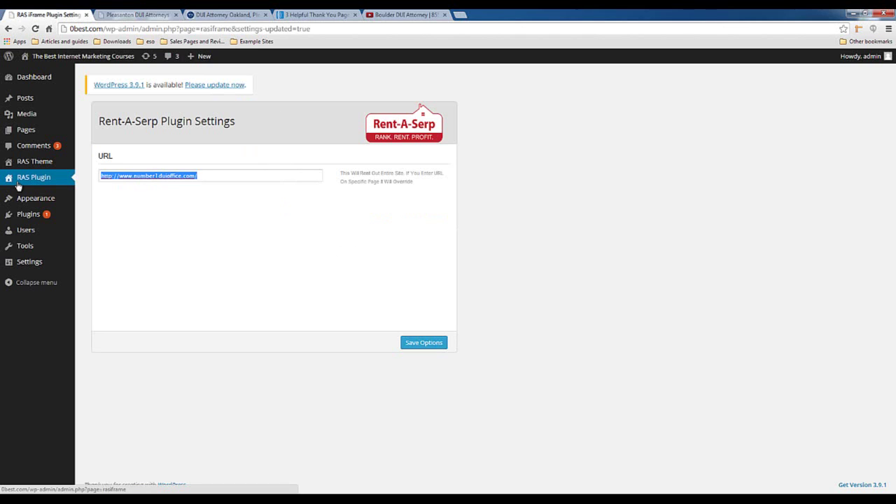
key("BackSpace")
left_click(424, 343)
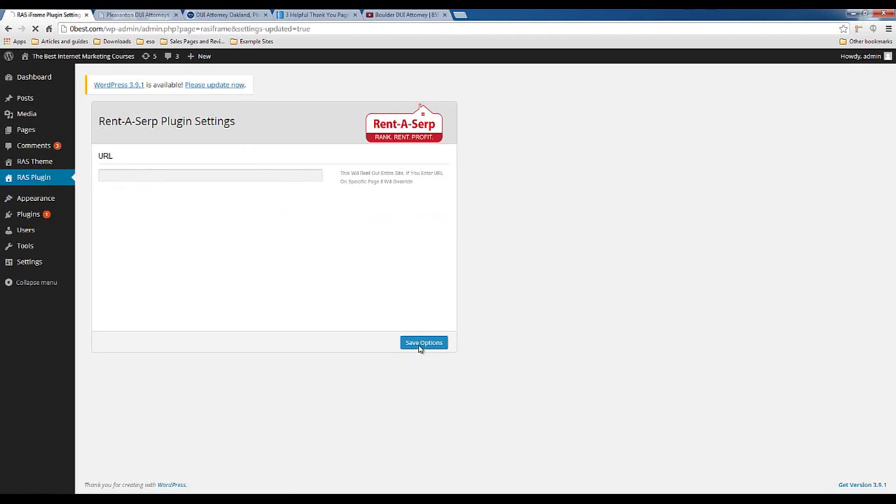
Return to the live 0best.com page
left_click(137, 14)
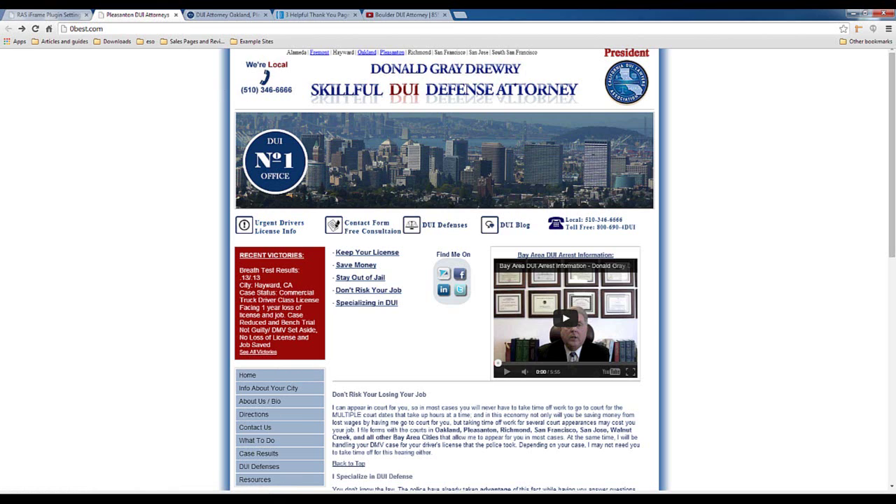
left_click(244, 465)
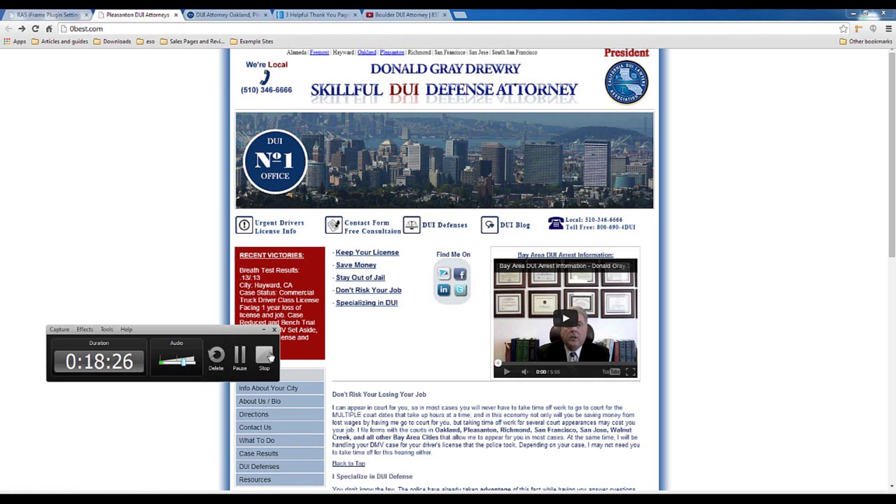